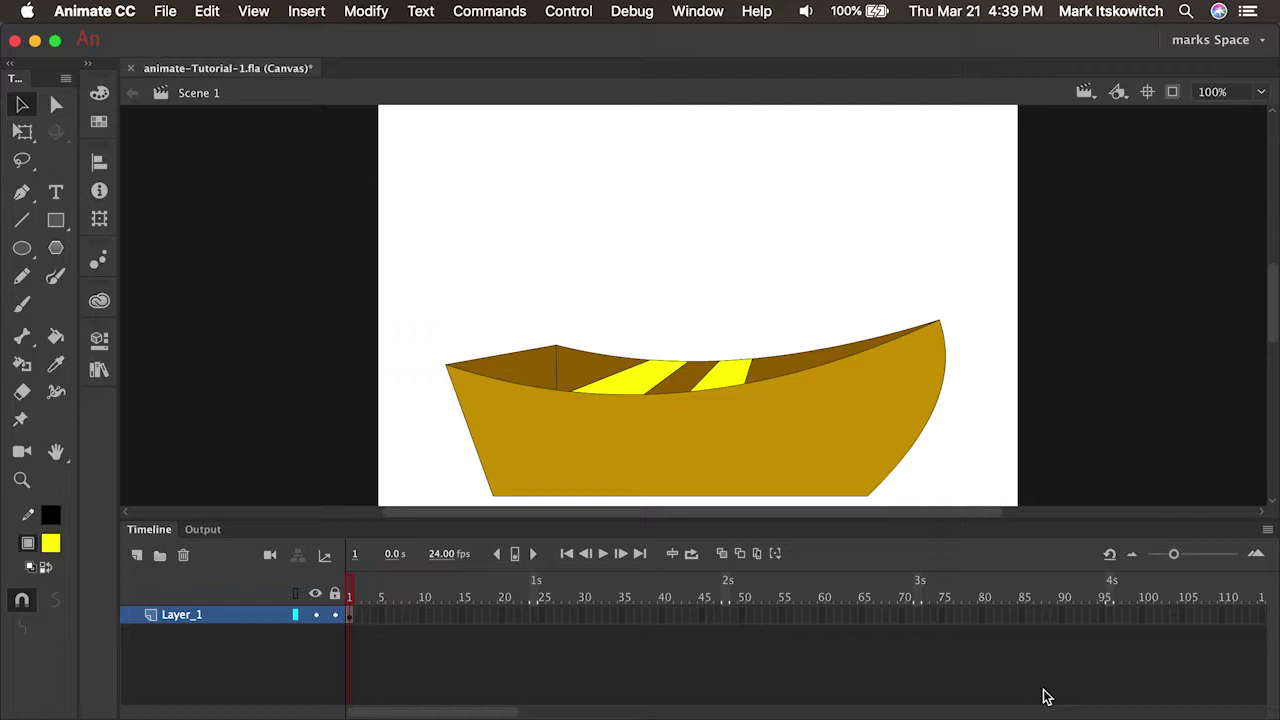
Step: Try moving the hull fill and grouping all boat pieces, undoing both changes
{"action": "left_click", "coordinate": [572, 437]}
{"action": "left_click_drag", "start_coordinate": [572, 437], "coordinate": [562, 226]}
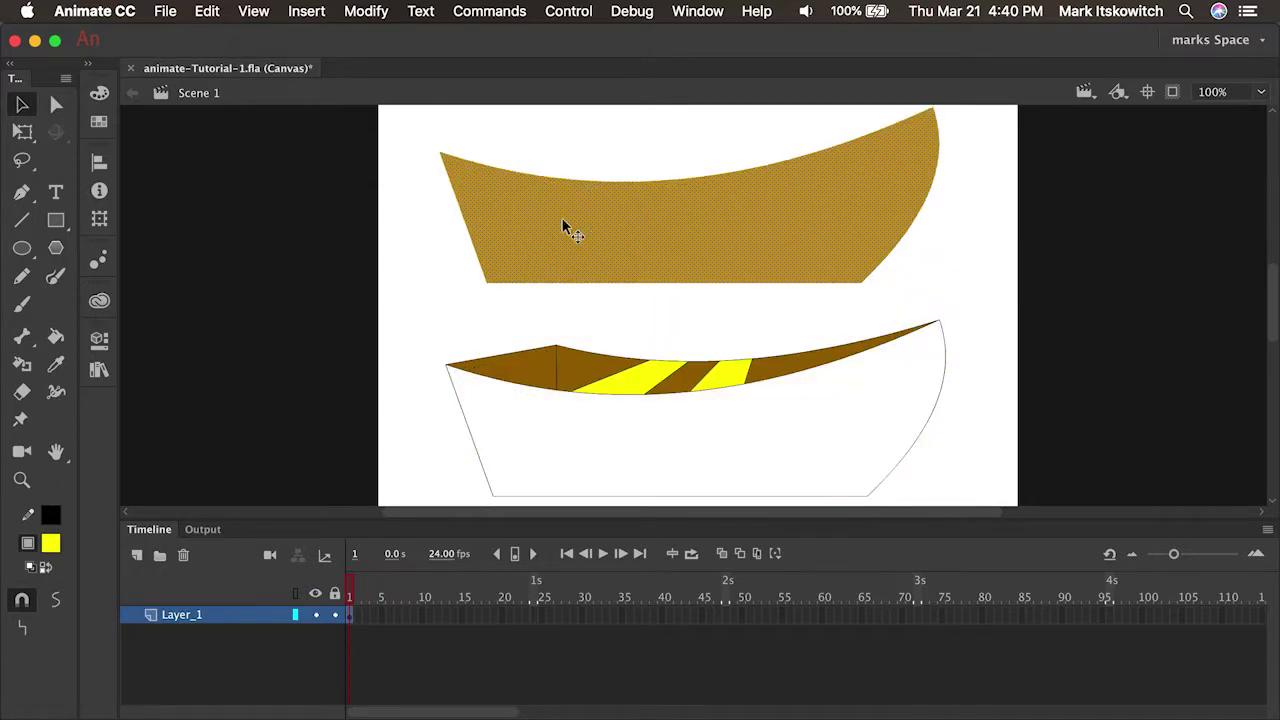
{"action": "key", "text": "super+z"}
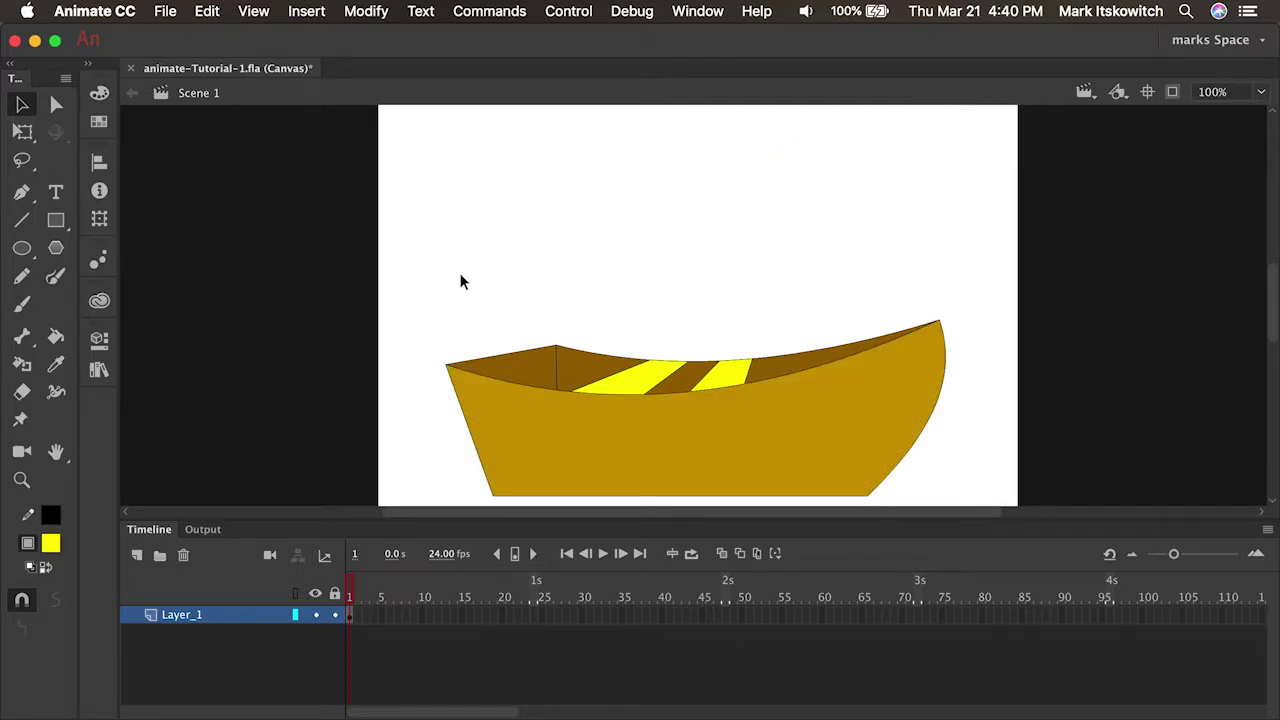
{"action": "left_click", "coordinate": [391, 266]}
{"action": "key", "text": "super+a"}
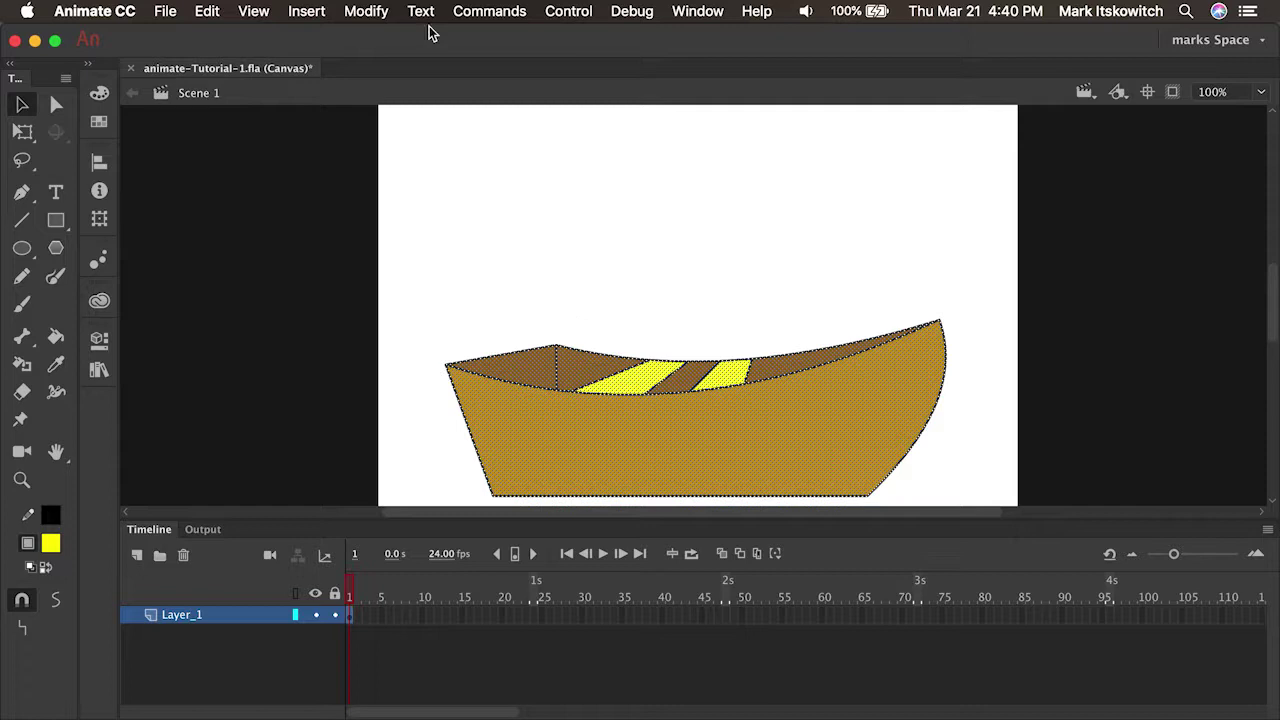
{"action": "left_click", "coordinate": [365, 11]}
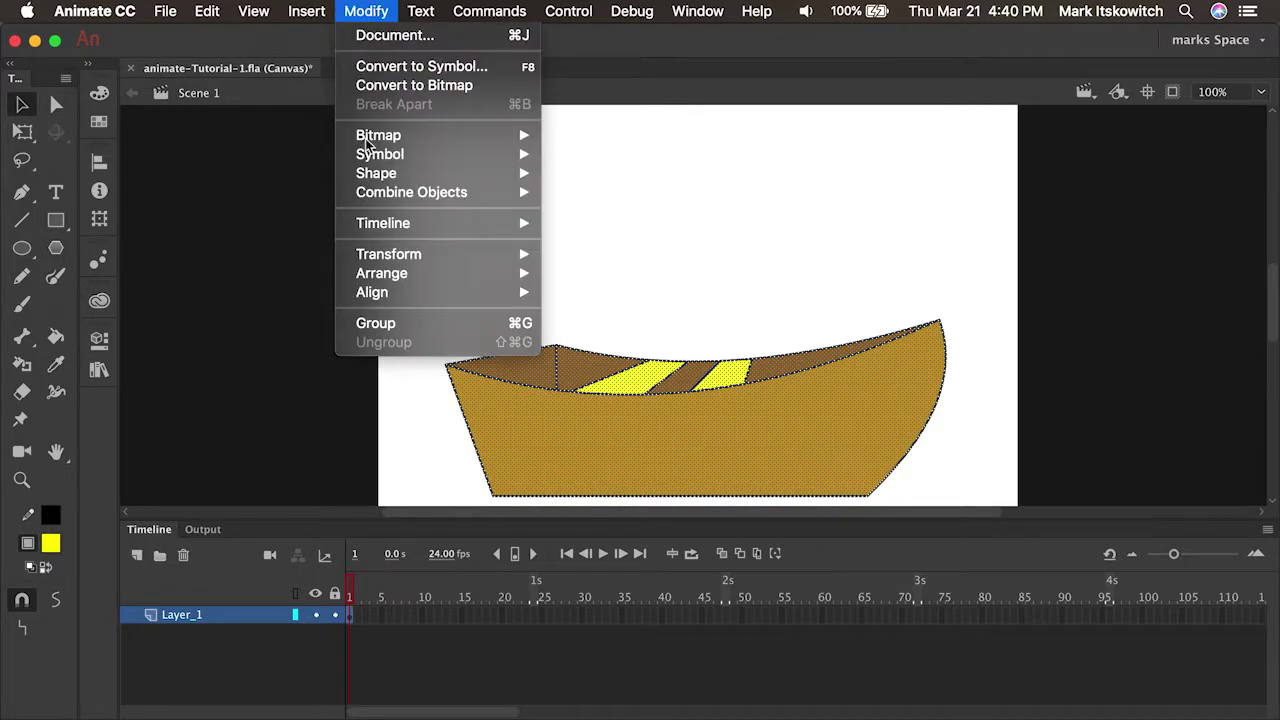
{"action": "left_click", "coordinate": [397, 325]}
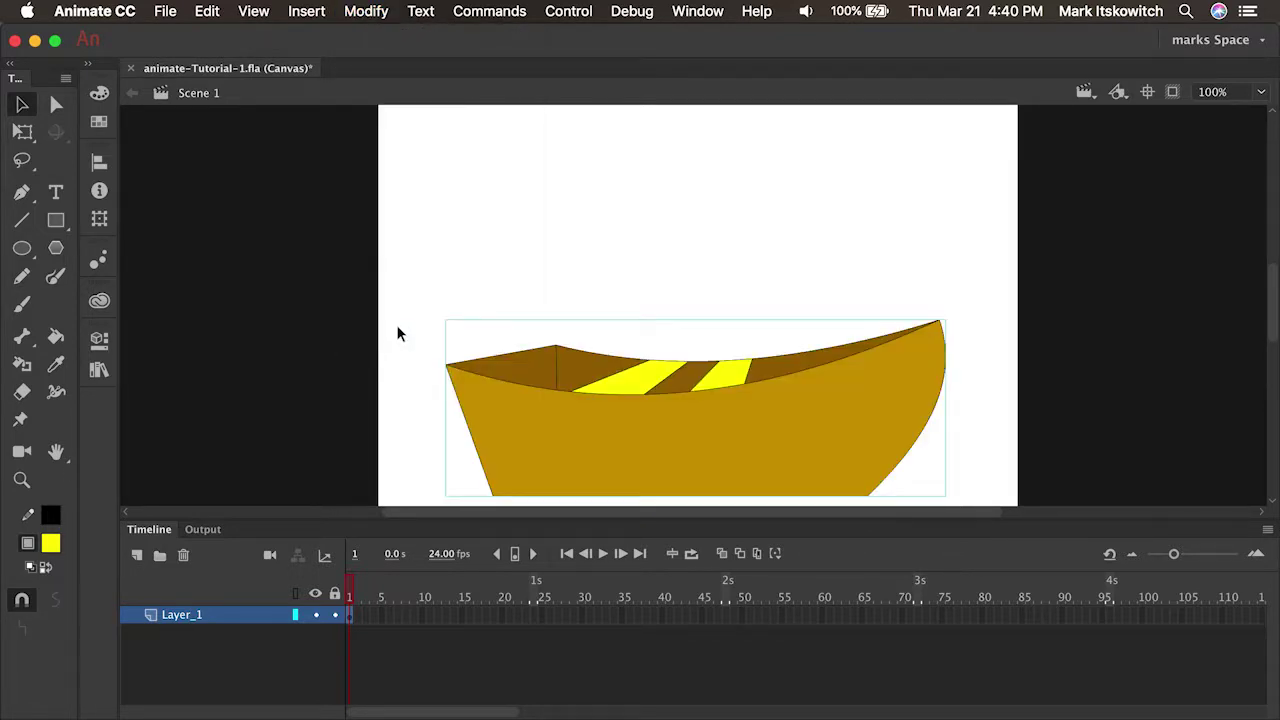
{"action": "key", "text": "super+z"}
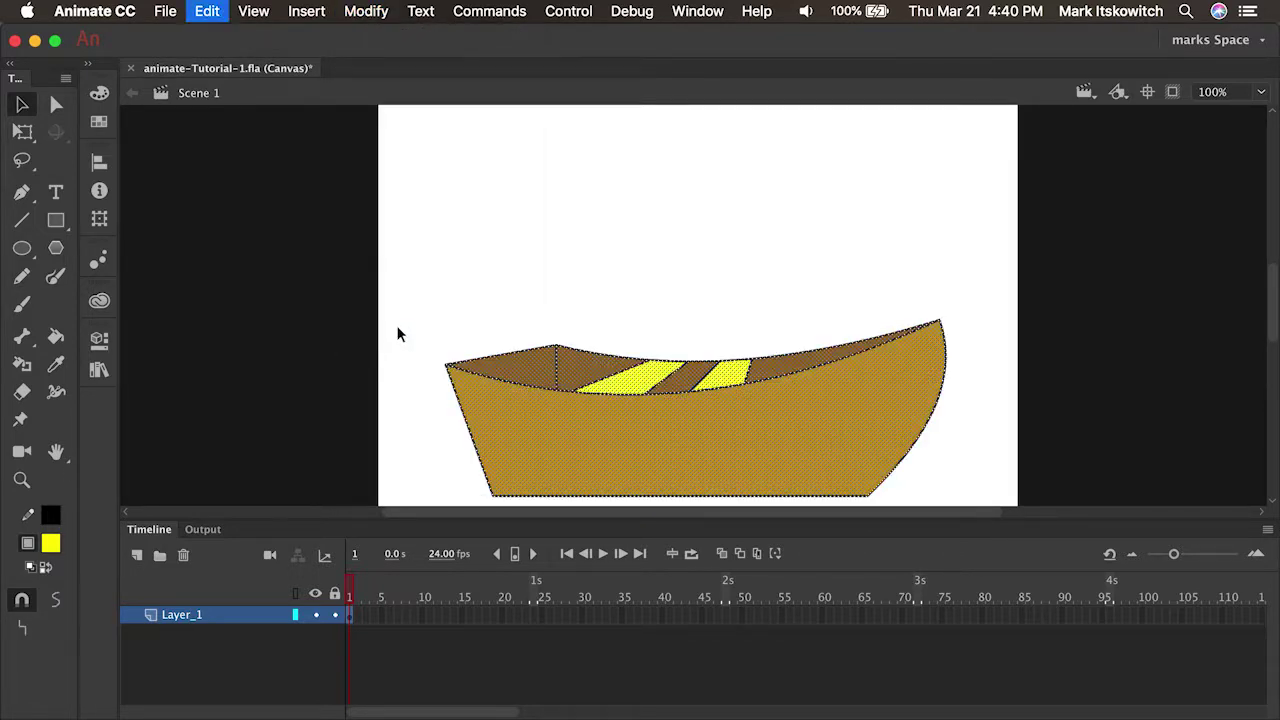
Step: Select all the boat's loose shapes by selecting frame 1 of Layer_1
{"action": "left_click", "coordinate": [470, 290]}
{"action": "left_click_drag", "start_coordinate": [401, 274], "coordinate": [986, 505]}
{"action": "left_click", "coordinate": [423, 390]}
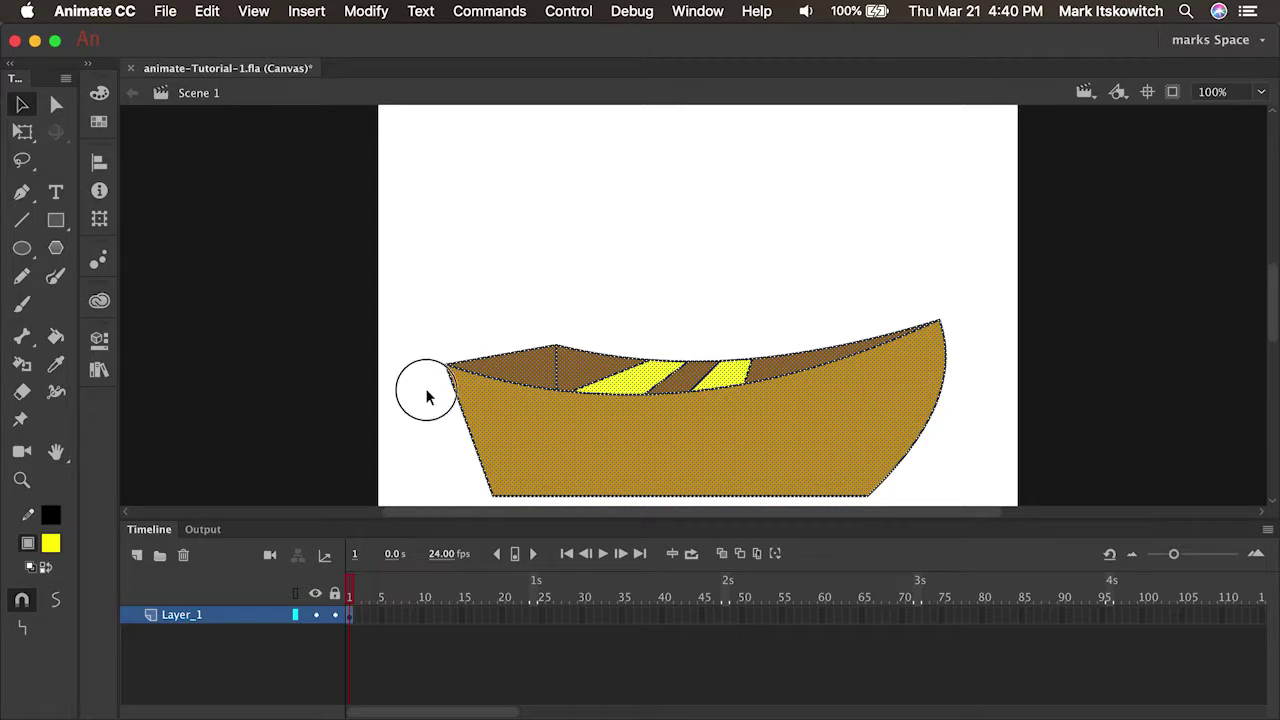
{"action": "left_click", "coordinate": [352, 618]}
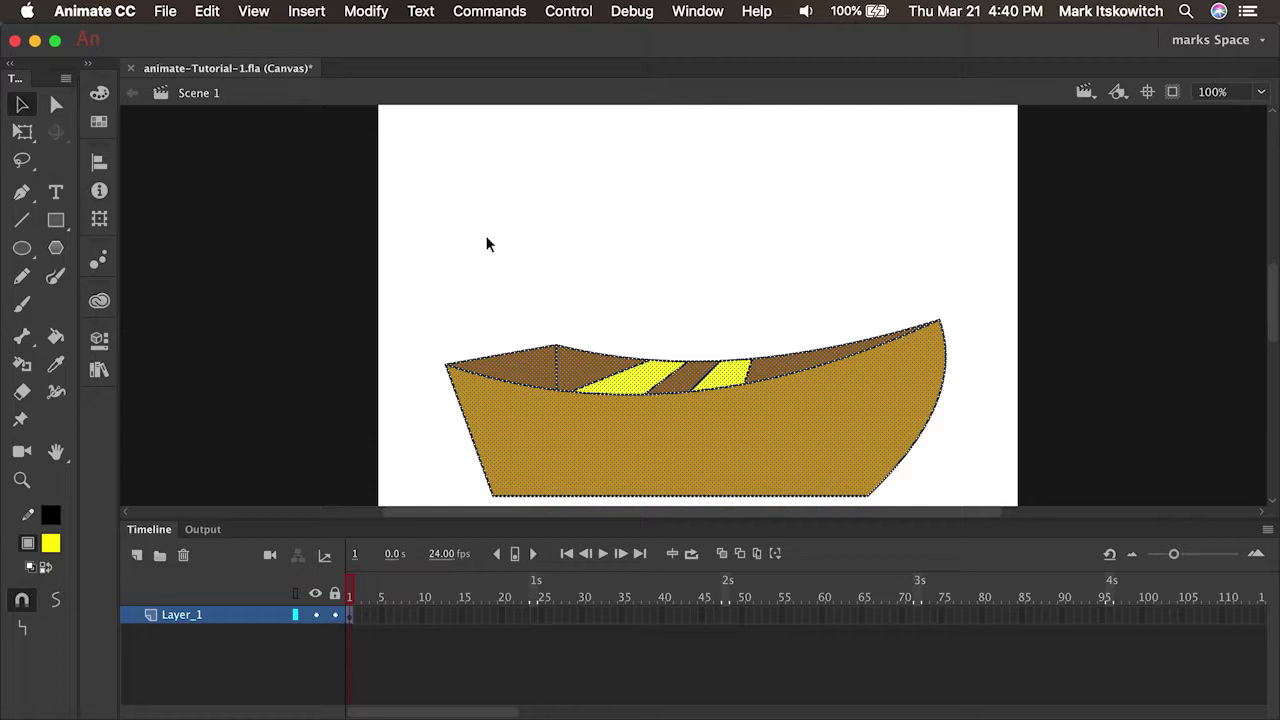
Step: Convert the selected boat into a Graphic symbol named 'Boat' with Modify > Convert to Symbol
{"action": "left_click", "coordinate": [367, 11]}
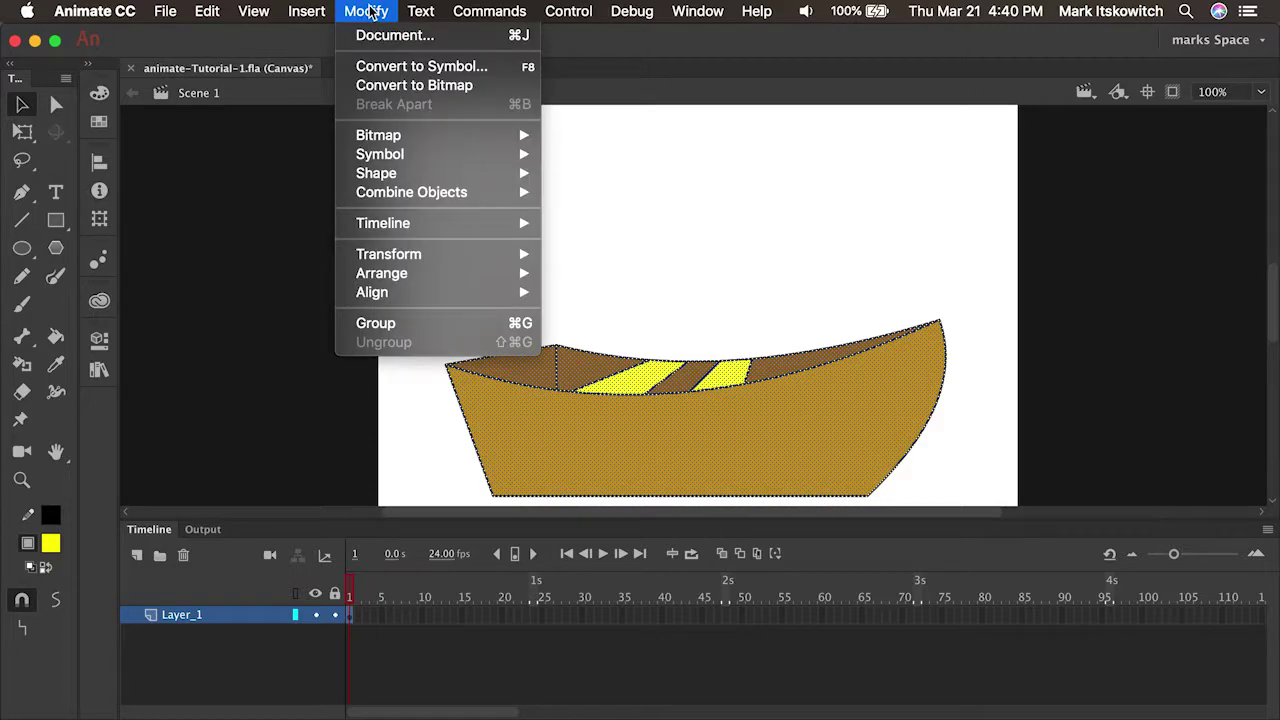
{"action": "left_click", "coordinate": [392, 70]}
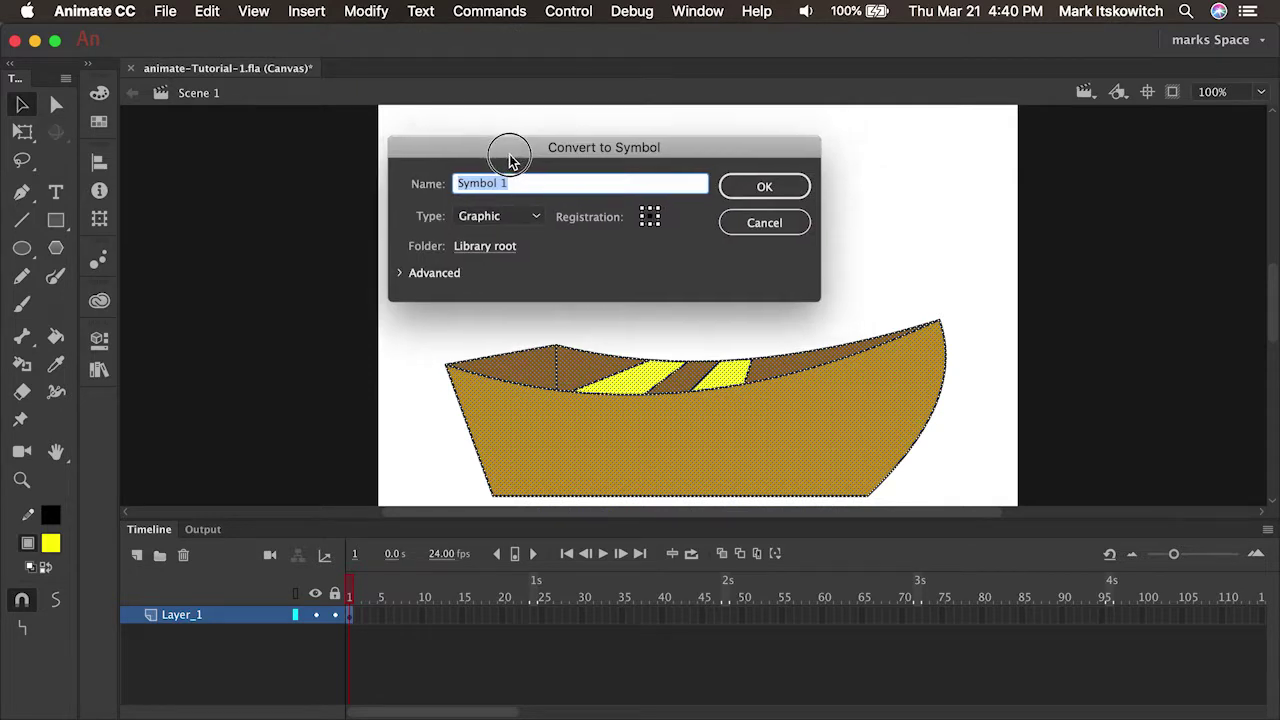
{"action": "left_click_drag", "start_coordinate": [510, 160], "coordinate": [498, 182]}
{"action": "type", "text": "Boat"}
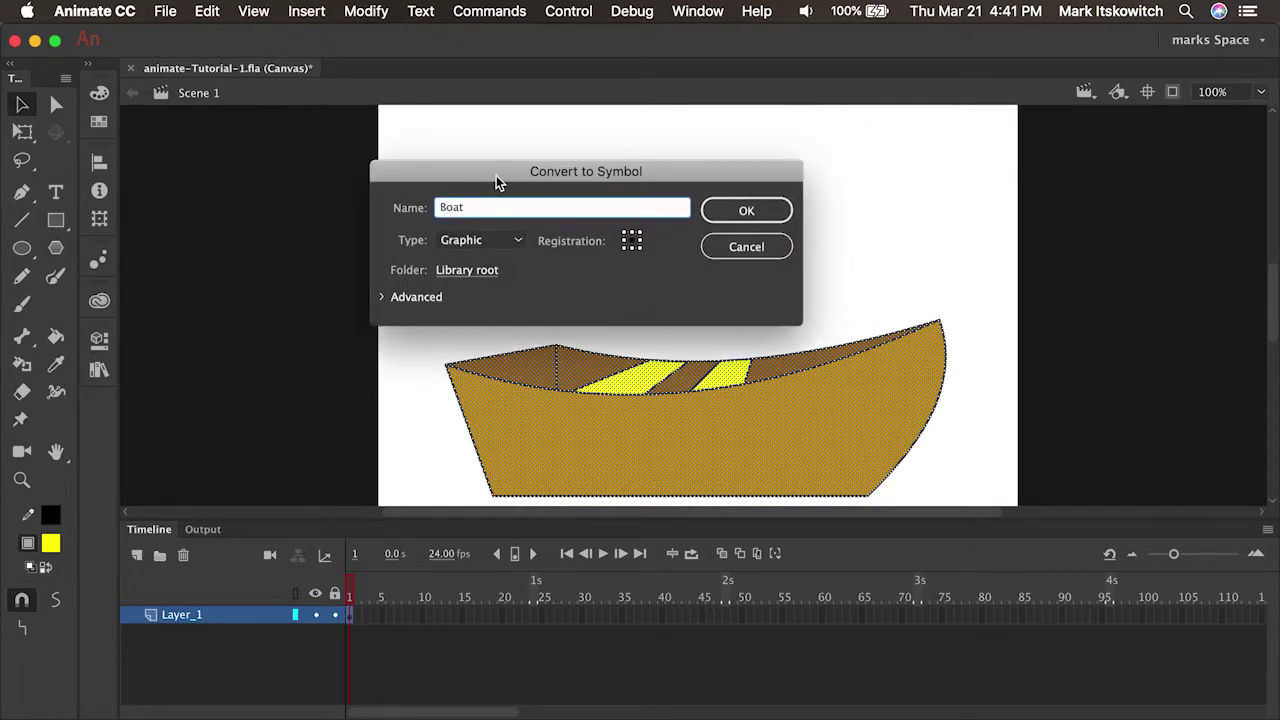
{"action": "left_click_drag", "start_coordinate": [496, 175], "coordinate": [497, 155]}
{"action": "left_click", "coordinate": [517, 221]}
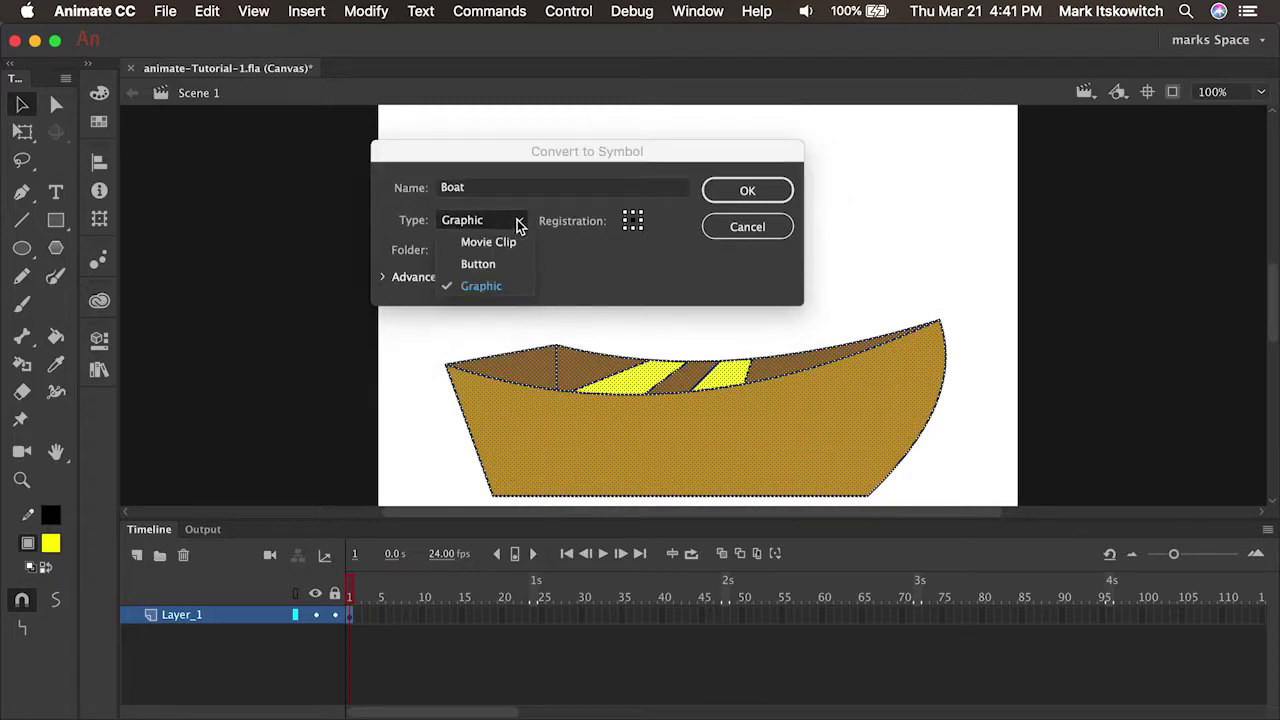
{"action": "left_click", "coordinate": [482, 286]}
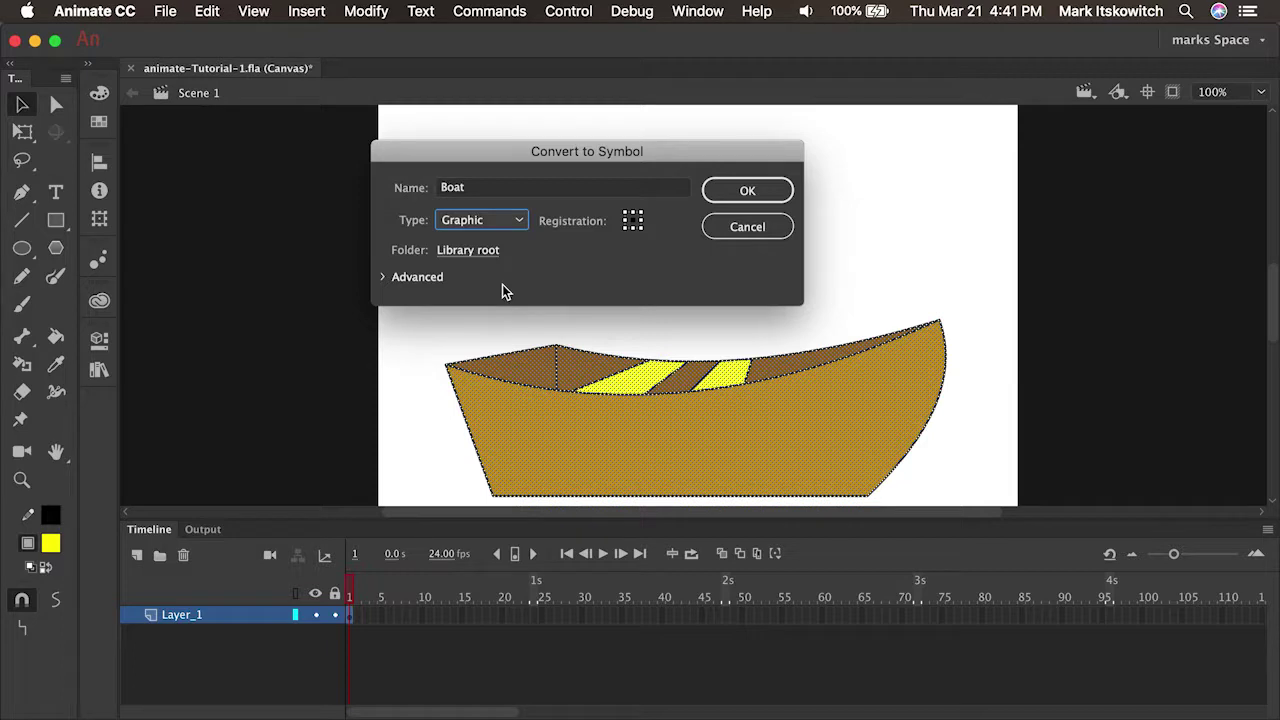
{"action": "left_click", "coordinate": [745, 190]}
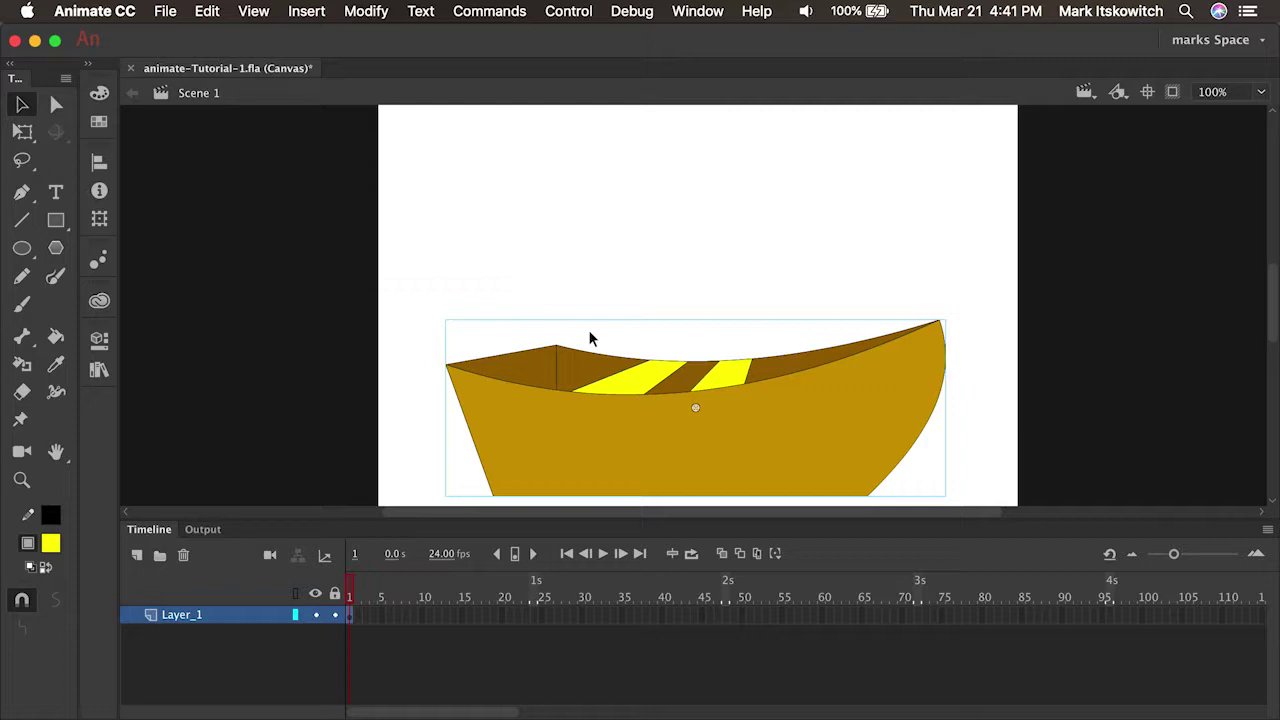
Step: Show the Library panel and select the Boat symbol to preview it
{"action": "left_click", "coordinate": [703, 12]}
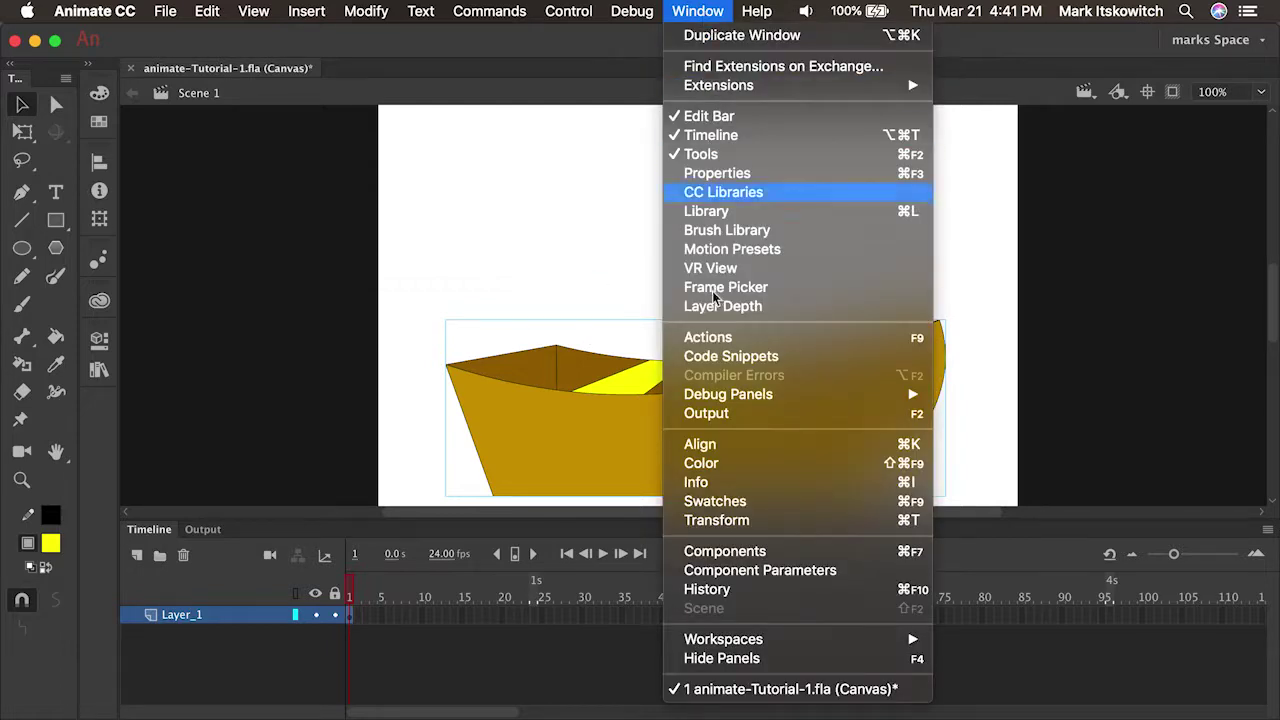
{"action": "left_click", "coordinate": [718, 214]}
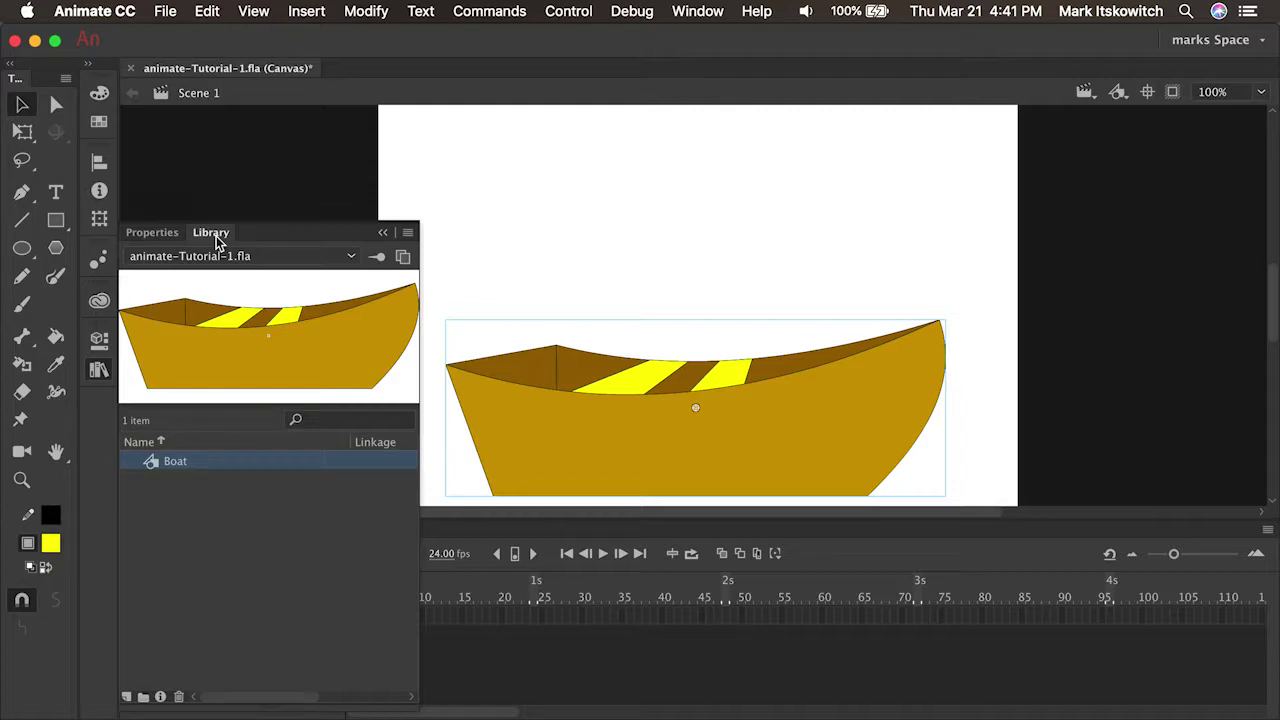
{"action": "left_click", "coordinate": [155, 463]}
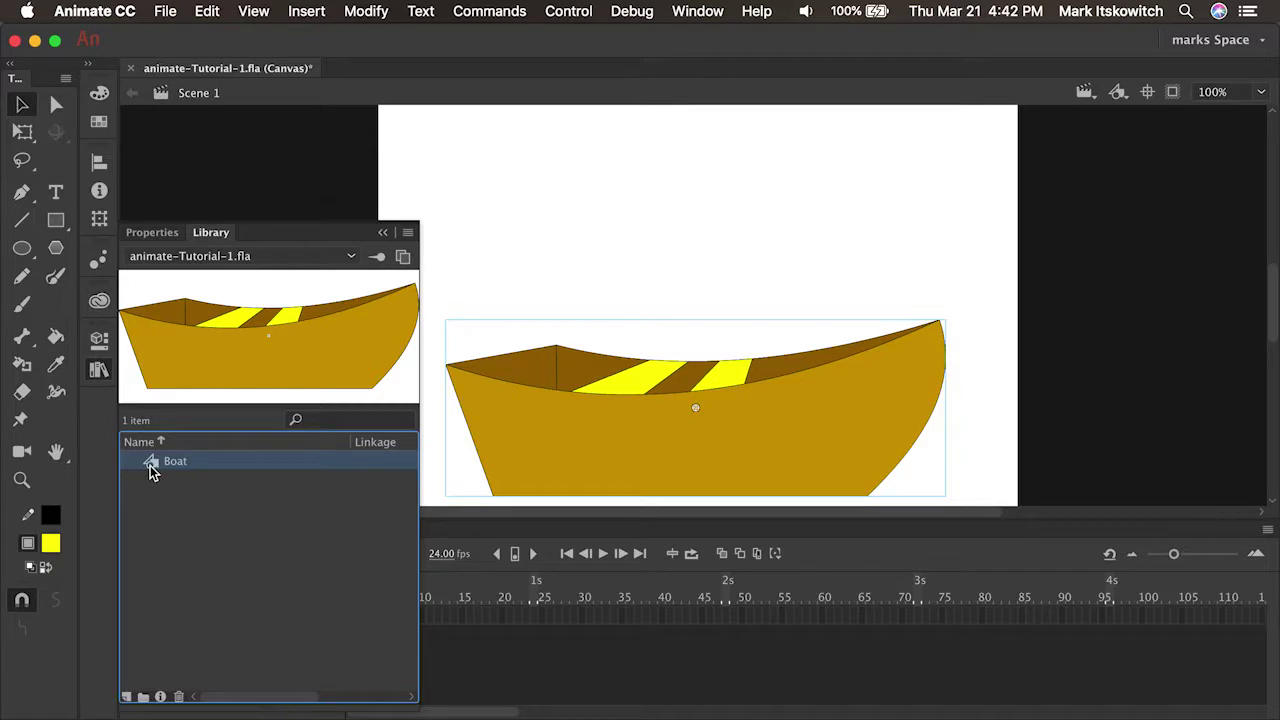
Step: Drag two Boat instances from the Library onto the stage, then close the Library
{"action": "left_click_drag", "start_coordinate": [150, 472], "coordinate": [701, 210]}
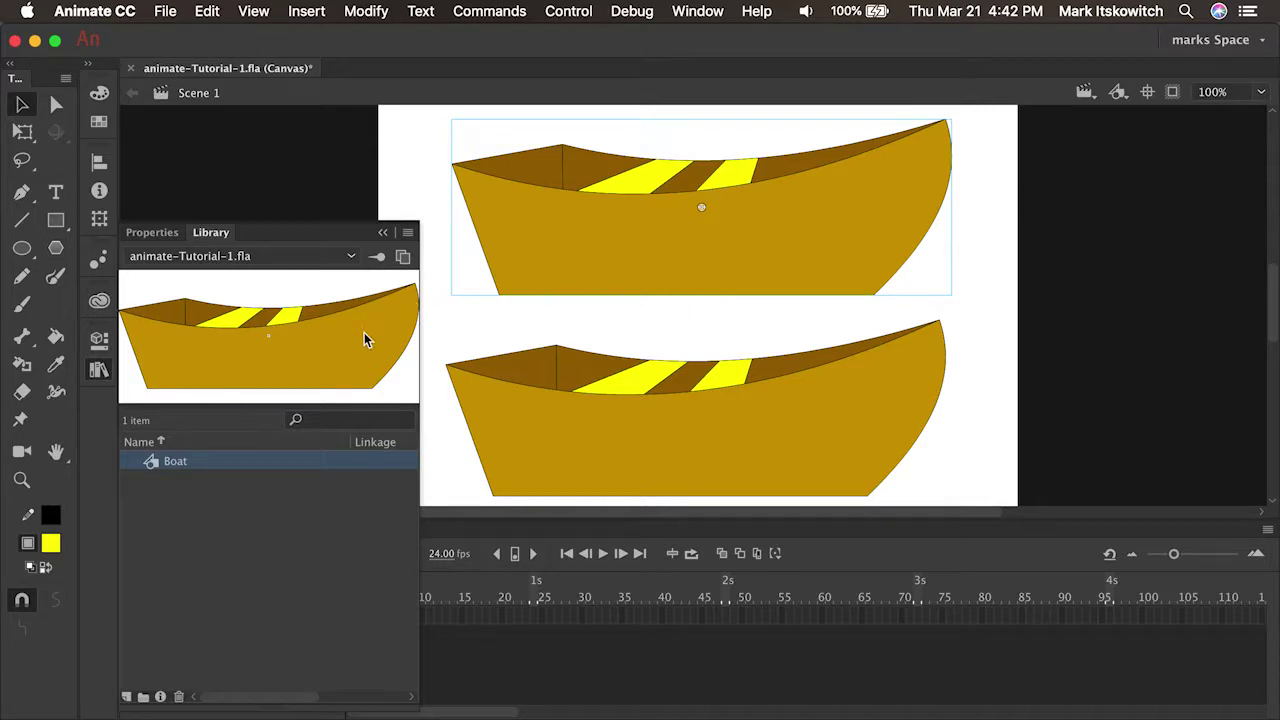
{"action": "left_click_drag", "start_coordinate": [240, 350], "coordinate": [698, 250]}
{"action": "left_click_drag", "start_coordinate": [739, 291], "coordinate": [745, 307]}
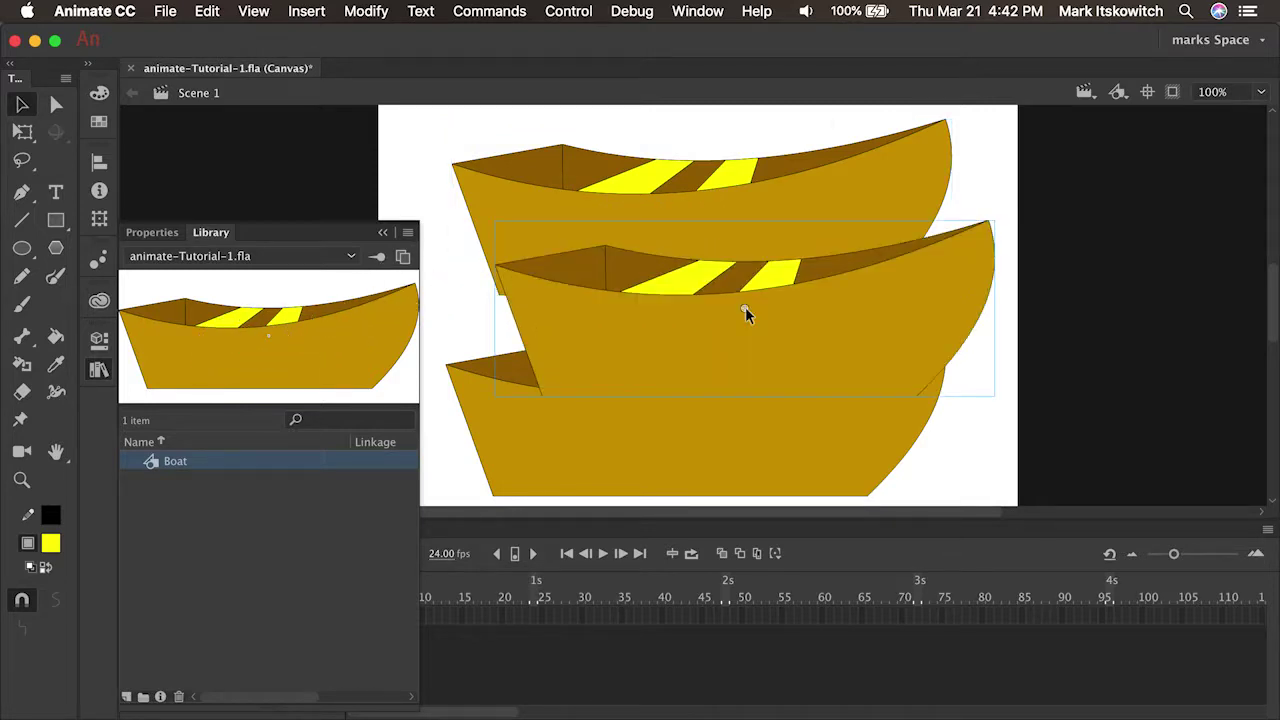
{"action": "left_click", "coordinate": [385, 235]}
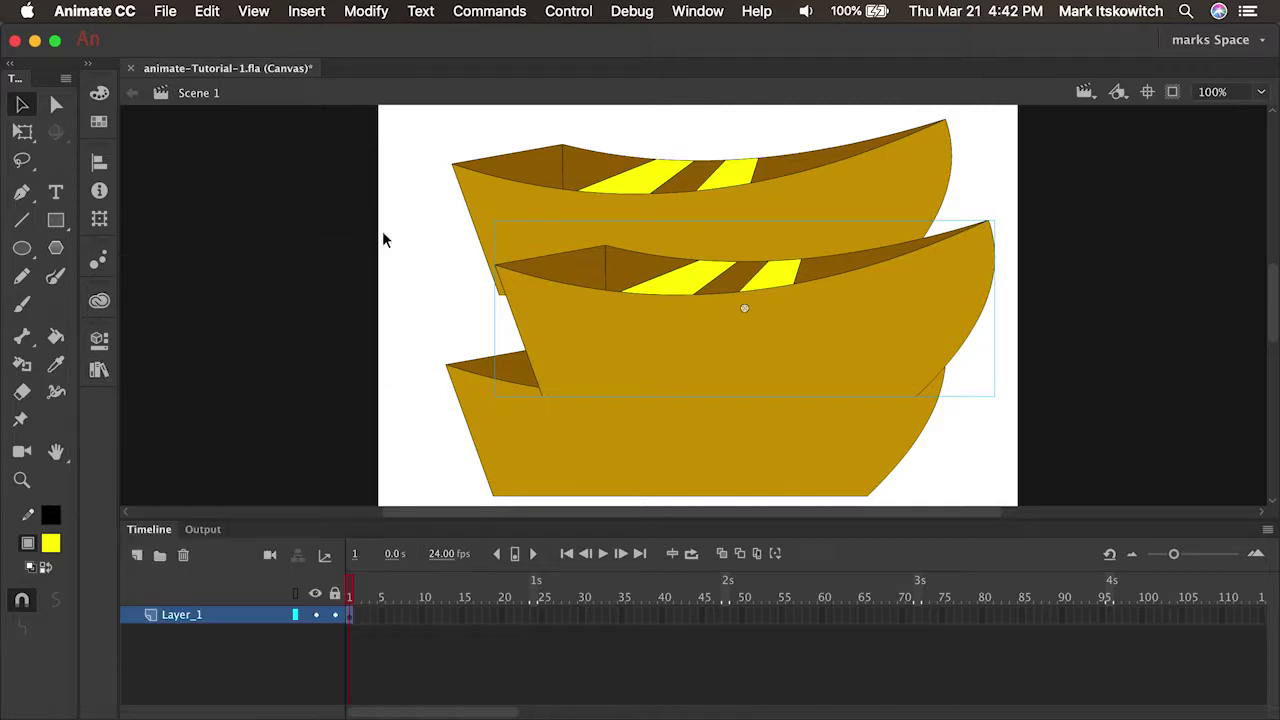
Step: Scale down the middle and top boats with Free Transform
{"action": "key", "text": "q"}
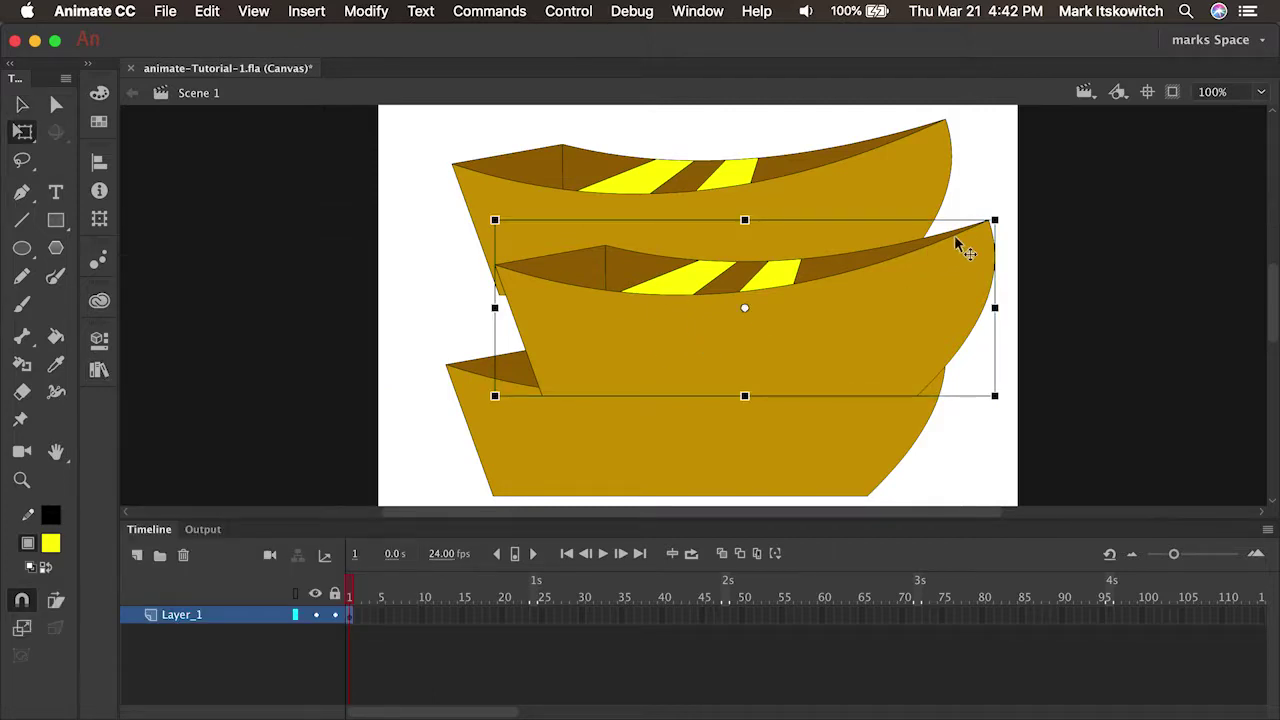
{"action": "left_click_drag", "start_coordinate": [994, 216], "coordinate": [862, 280]}
{"action": "left_click", "coordinate": [831, 226]}
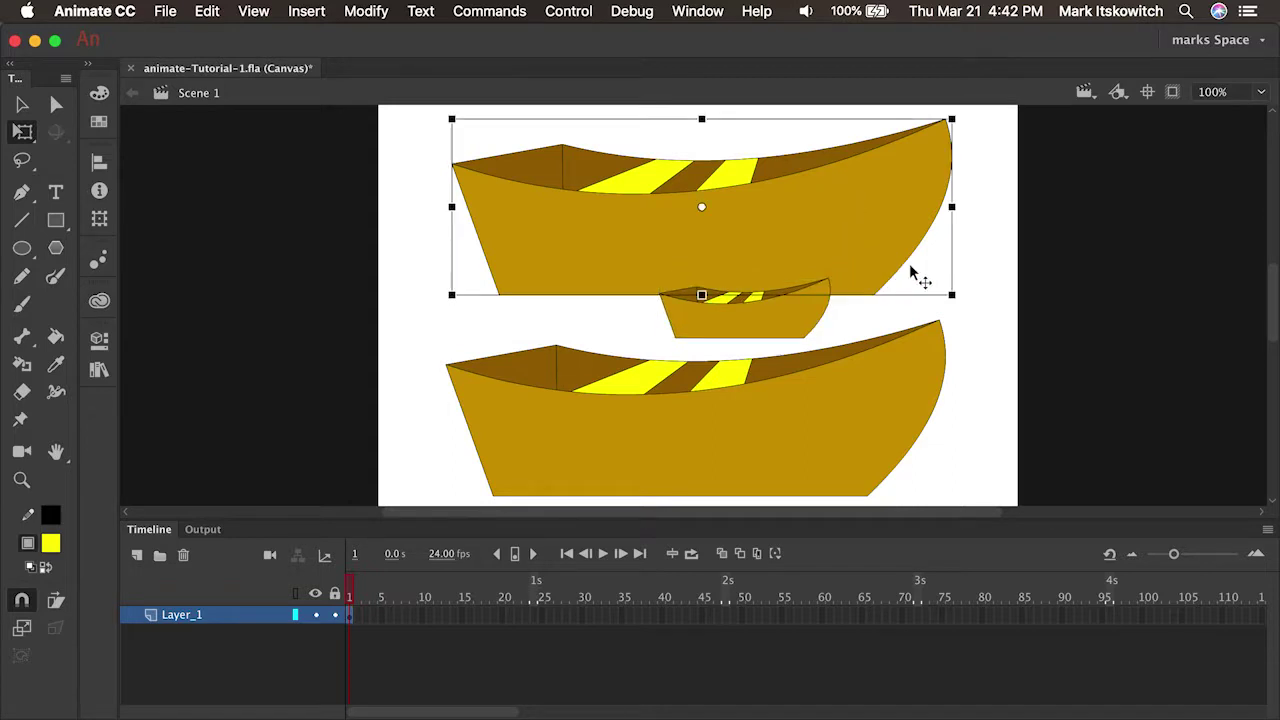
{"action": "left_click_drag", "start_coordinate": [951, 294], "coordinate": [836, 254]}
Step: Flip the top boat with Transform > Flip Horizontal
{"action": "right_click", "coordinate": [760, 209]}
{"action": "mouse_move", "coordinate": [822, 383]}
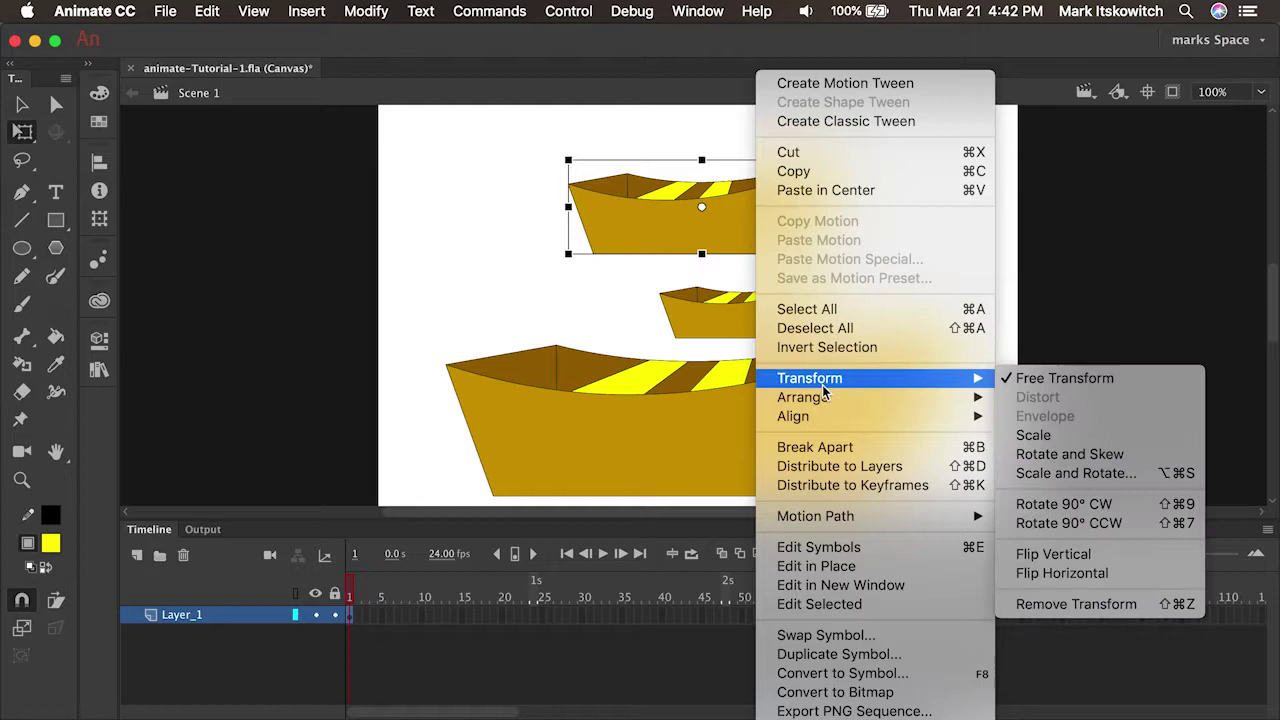
{"action": "left_click", "coordinate": [1075, 573]}
{"action": "left_click", "coordinate": [1006, 329]}
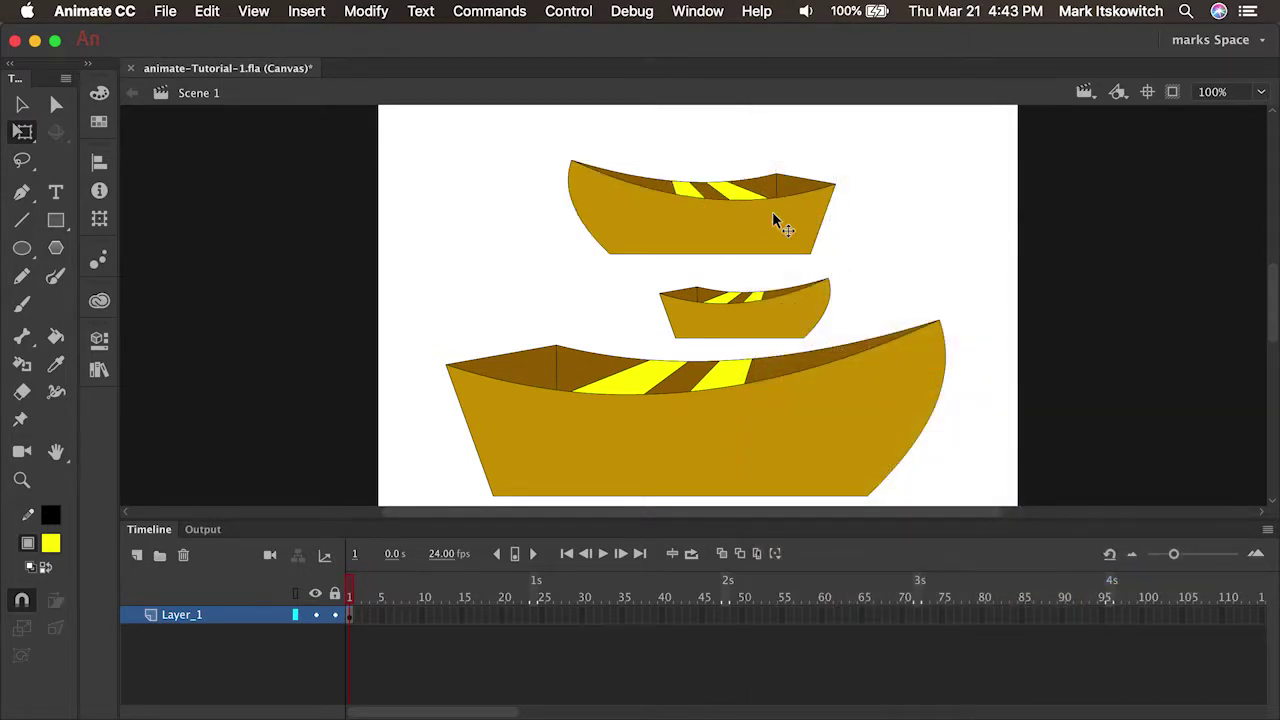
Step: Open the Library and double-click the Boat symbol to edit it in isolation
{"action": "left_click", "coordinate": [698, 12]}
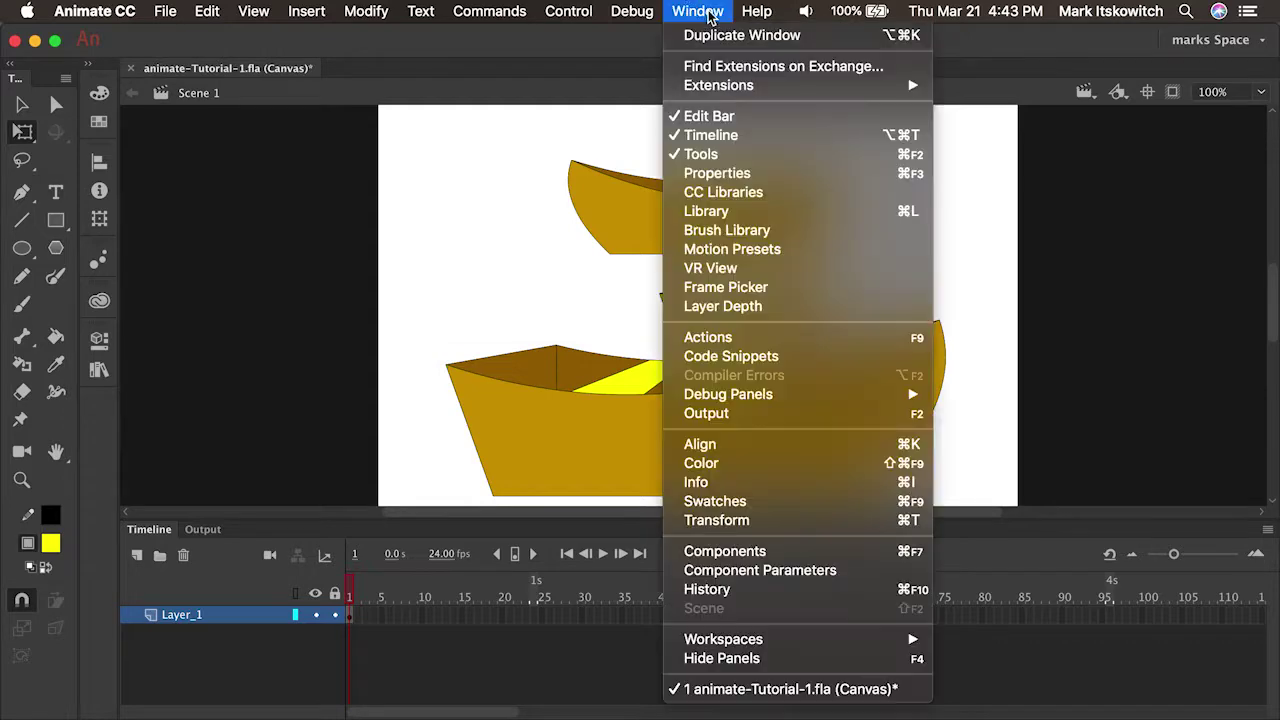
{"action": "left_click", "coordinate": [718, 212]}
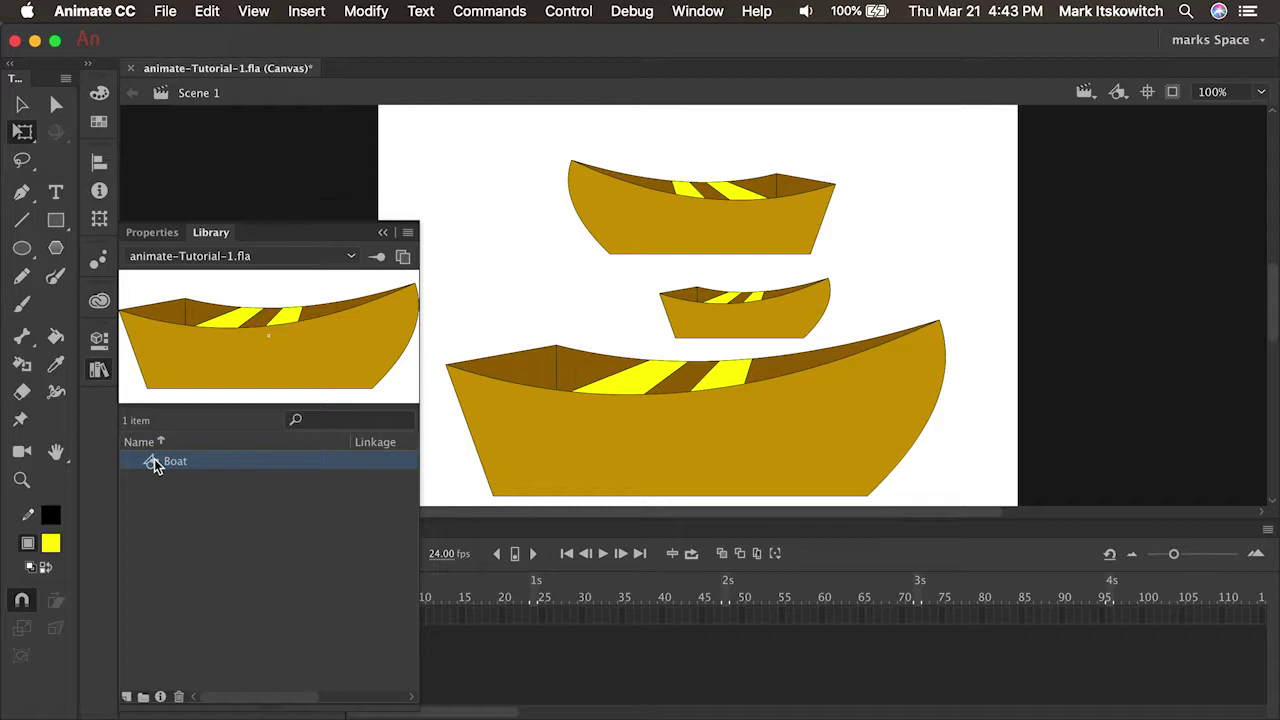
{"action": "double_click", "coordinate": [153, 462]}
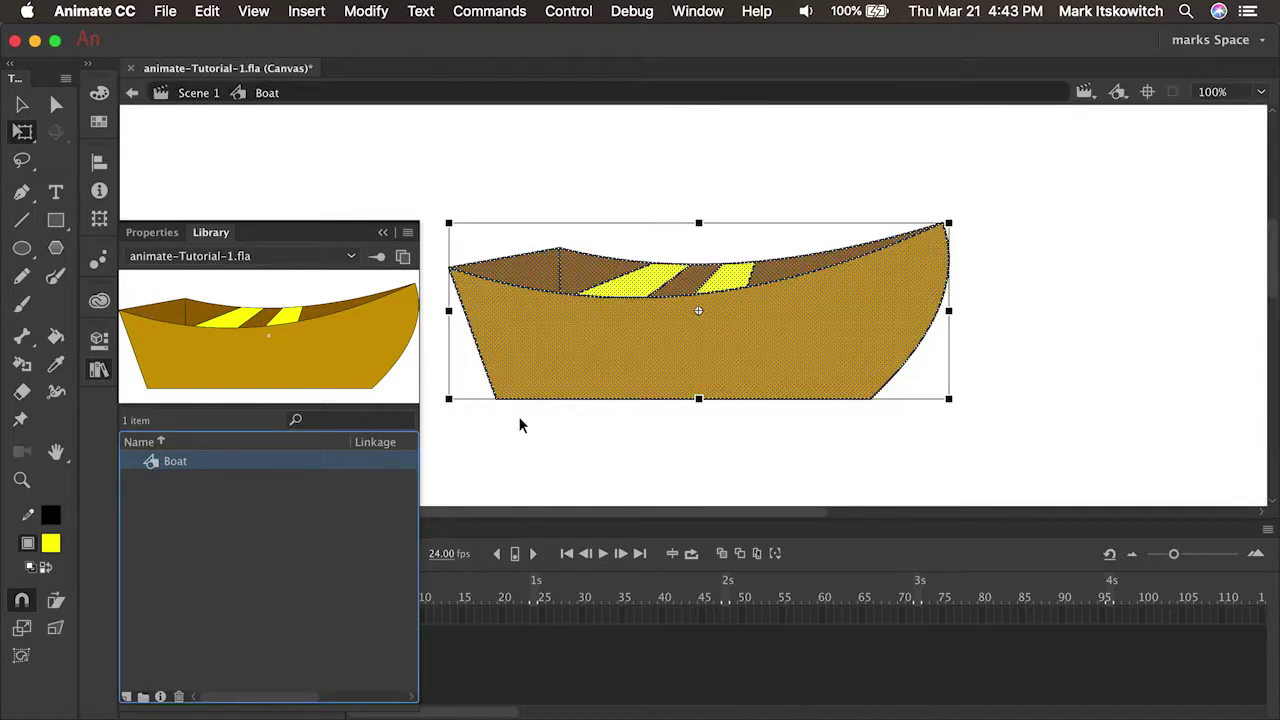
{"action": "left_click", "coordinate": [385, 233]}
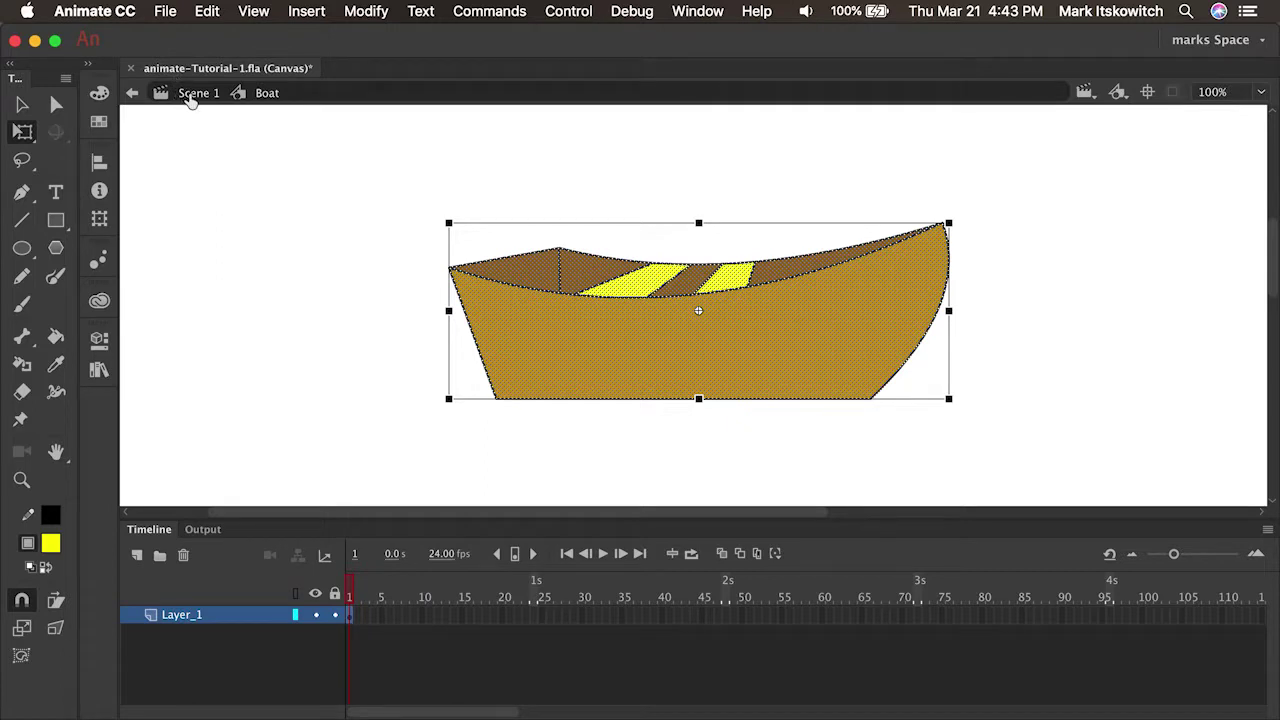
{"action": "left_click", "coordinate": [195, 95]}
{"action": "left_click", "coordinate": [99, 369]}
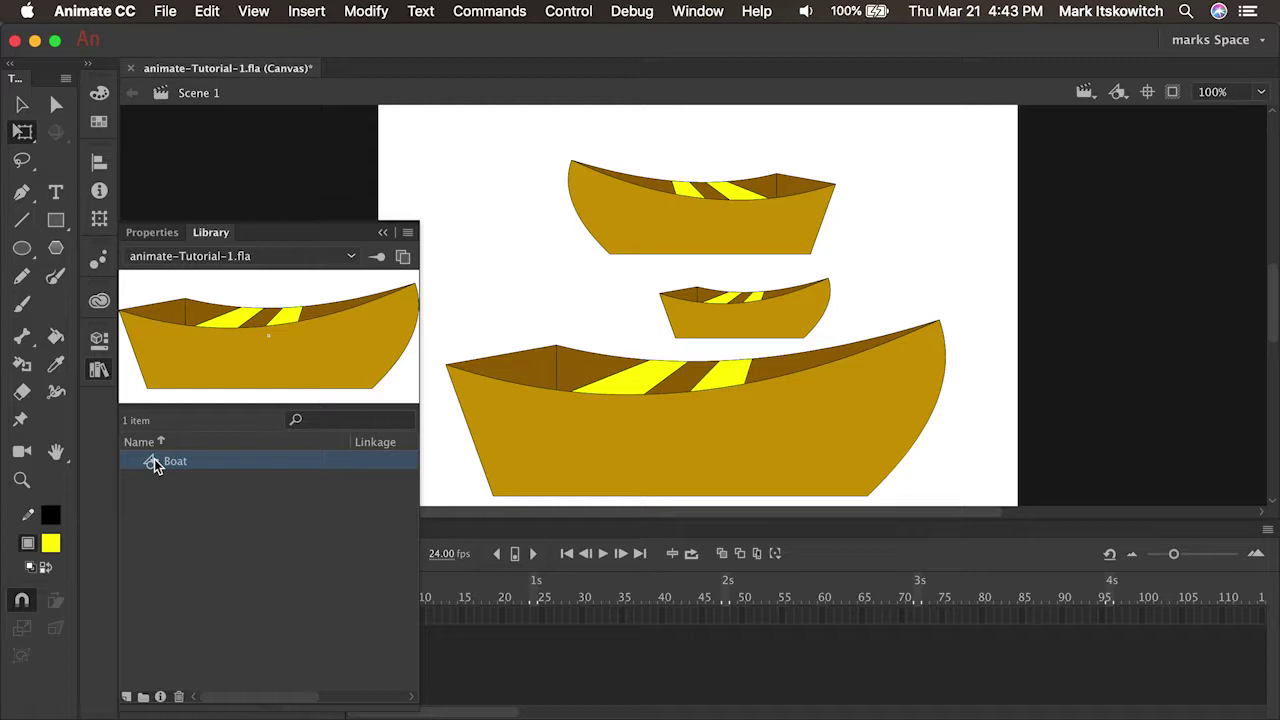
{"action": "double_click", "coordinate": [153, 461]}
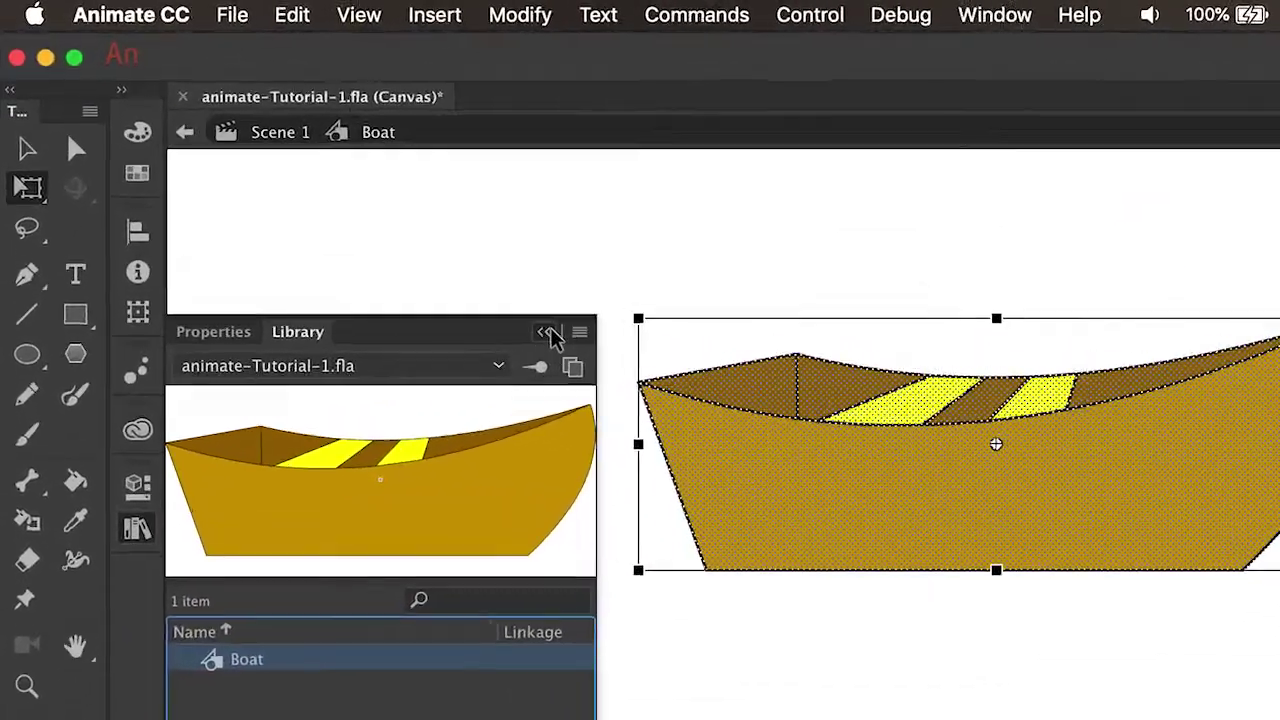
{"action": "left_click", "coordinate": [382, 232]}
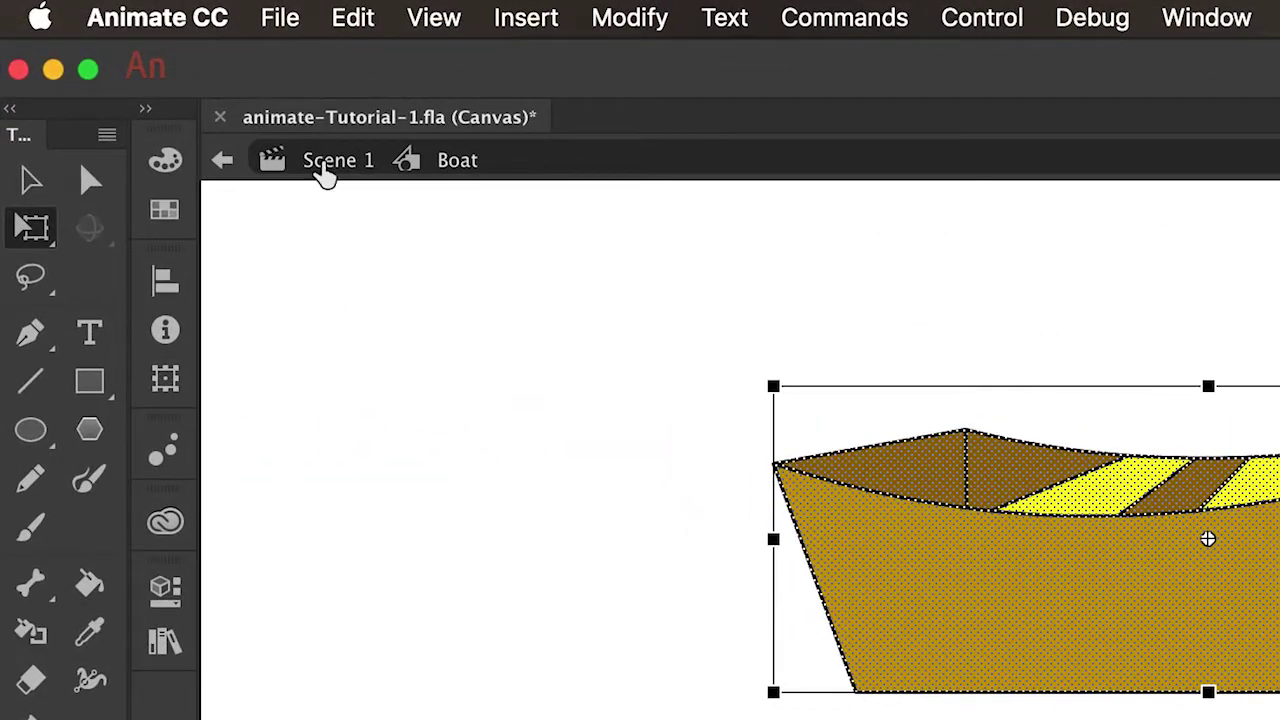
{"action": "left_click", "coordinate": [328, 166]}
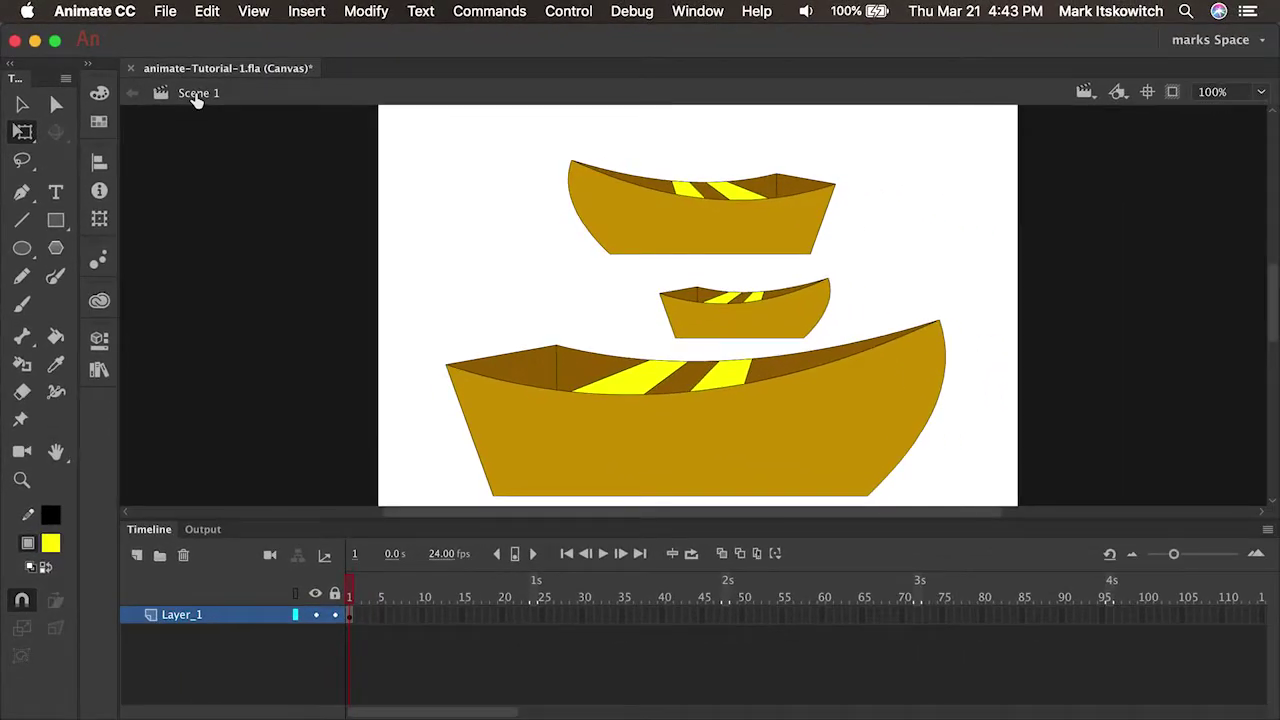
{"action": "key", "text": "super+l"}
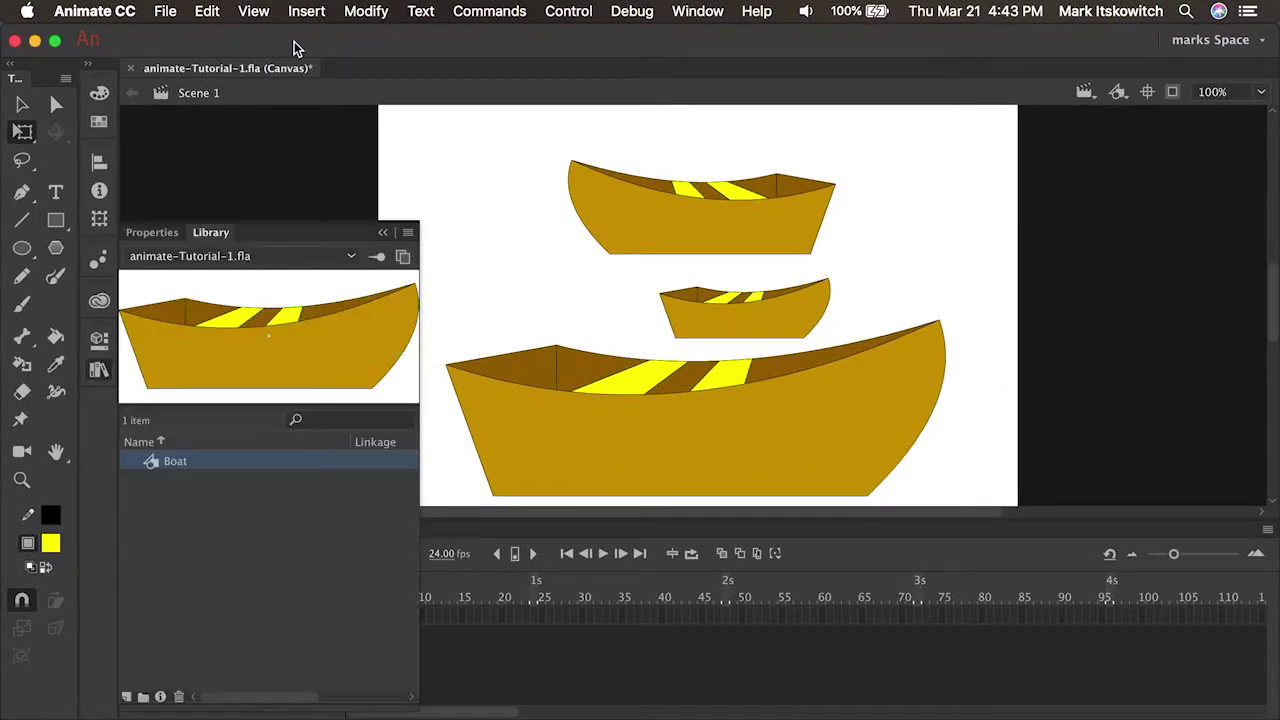
{"action": "double_click", "coordinate": [193, 347]}
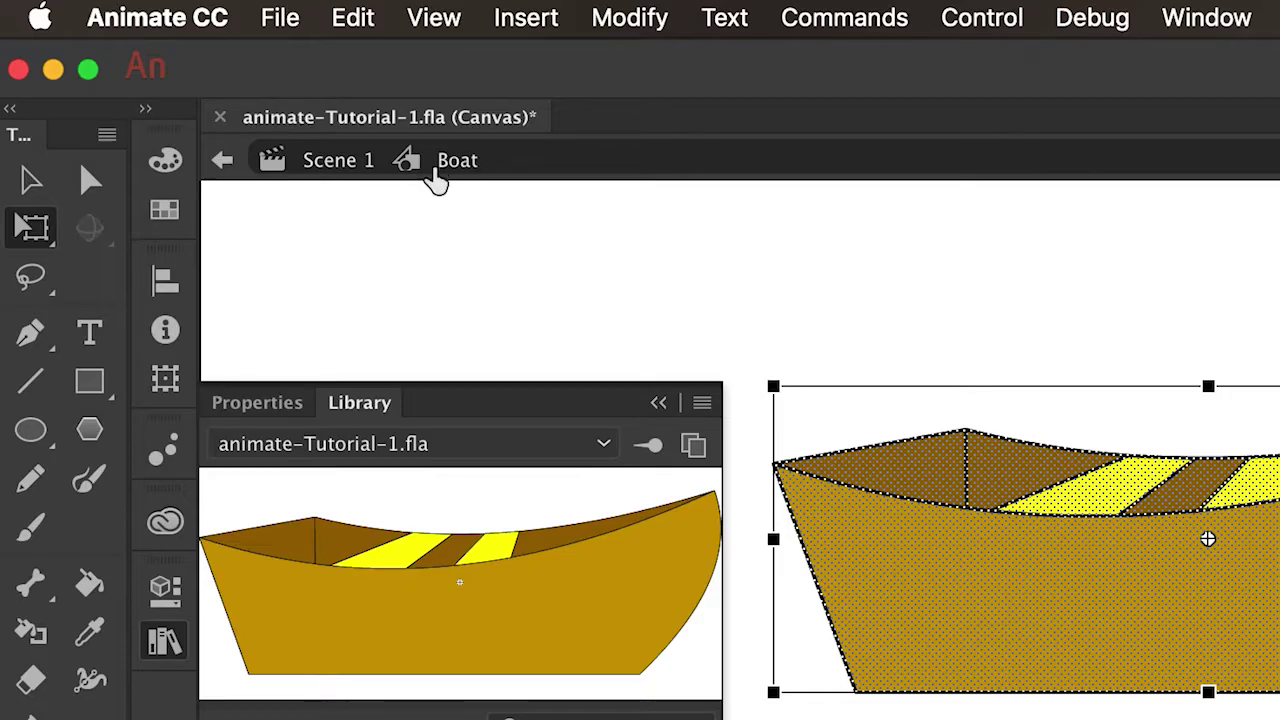
Step: Select the Boat symbol's hull and set its fill colour to blue #3399FF
{"action": "left_click", "coordinate": [690, 243]}
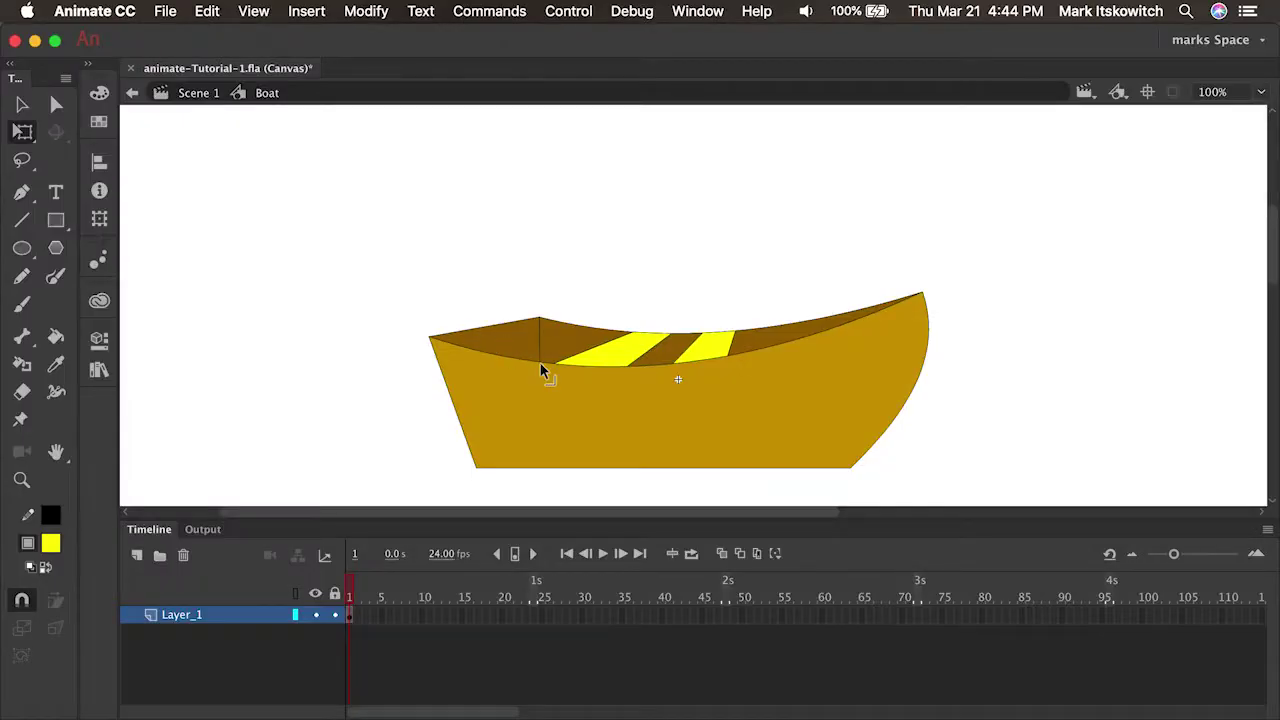
{"action": "key", "text": "v"}
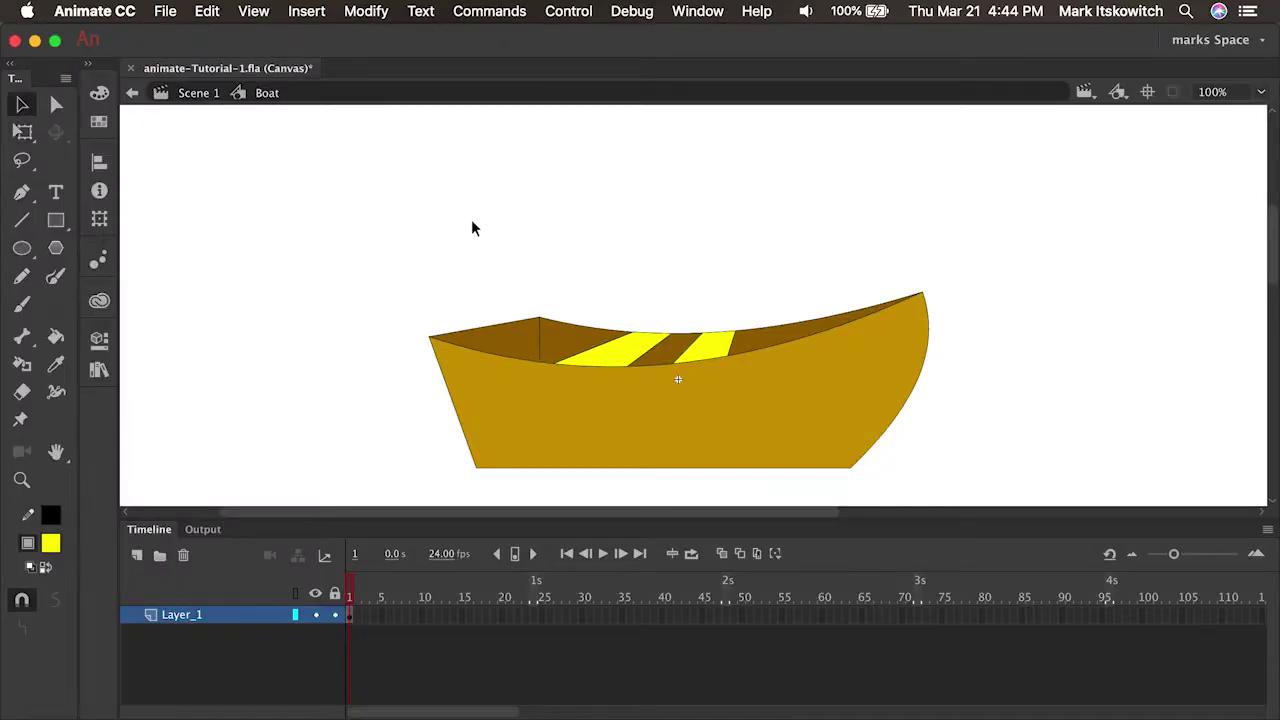
{"action": "left_click", "coordinate": [545, 411]}
{"action": "left_click", "coordinate": [345, 405]}
{"action": "left_click", "coordinate": [524, 437]}
{"action": "left_click", "coordinate": [52, 544]}
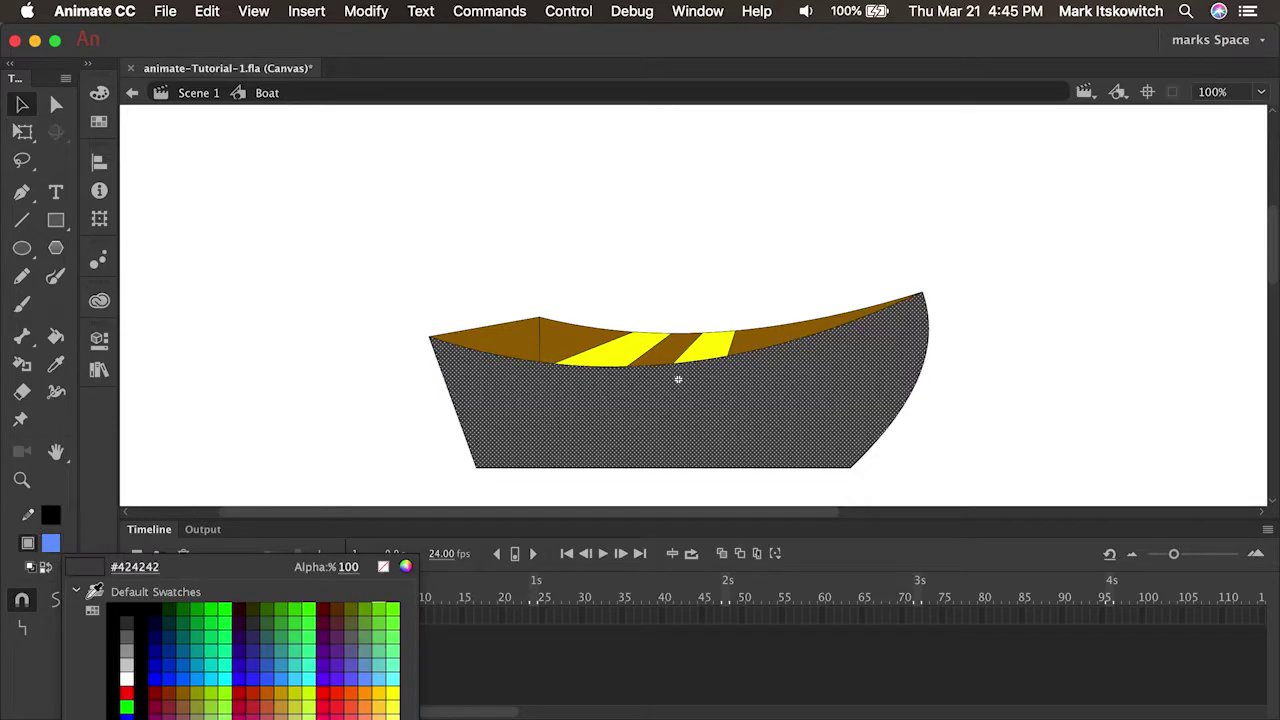
{"action": "left_click", "coordinate": [288, 669]}
{"action": "left_click", "coordinate": [299, 502]}
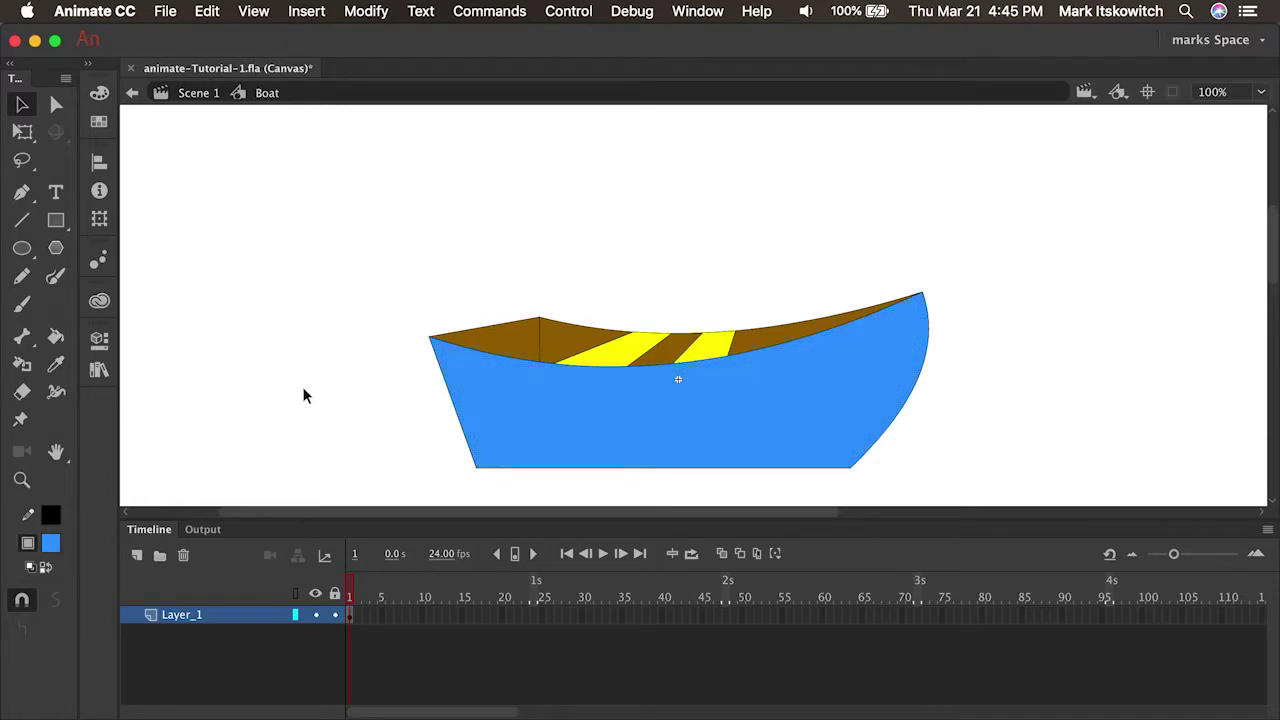
Step: Exit symbol editing through the Scene 1 breadcrumb to view three blue-hulled boats
{"action": "left_click", "coordinate": [195, 93]}
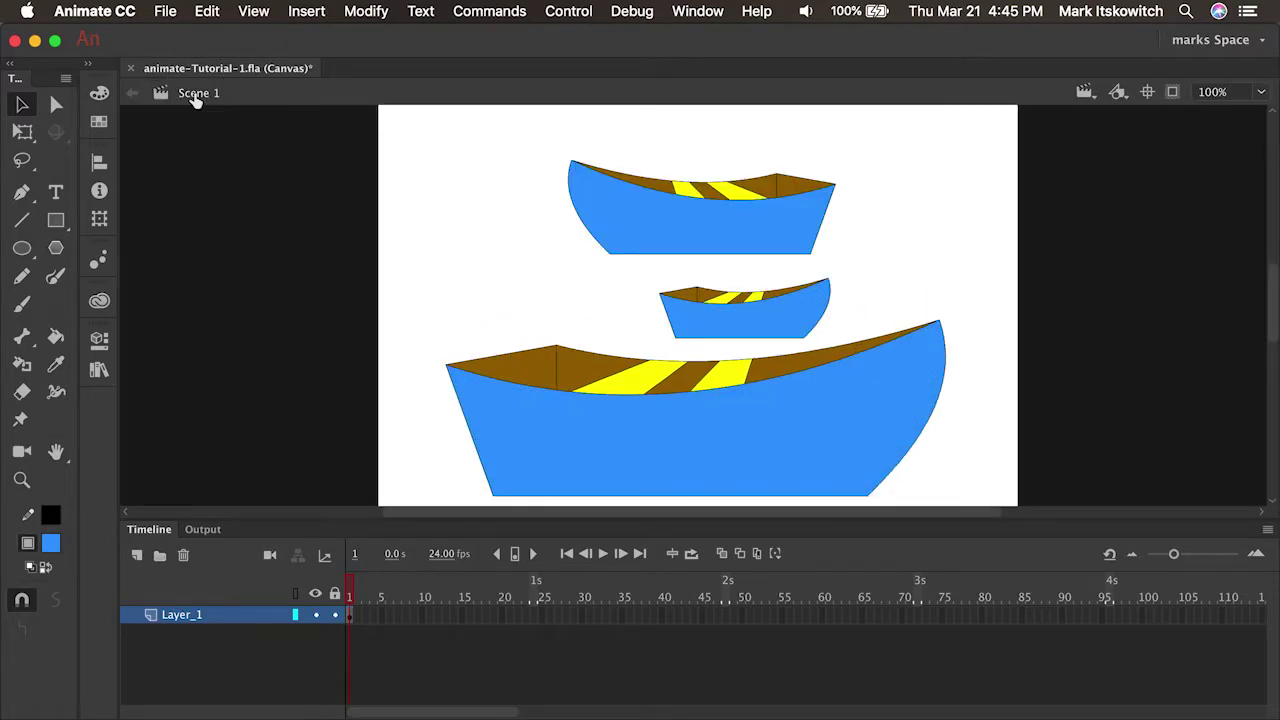